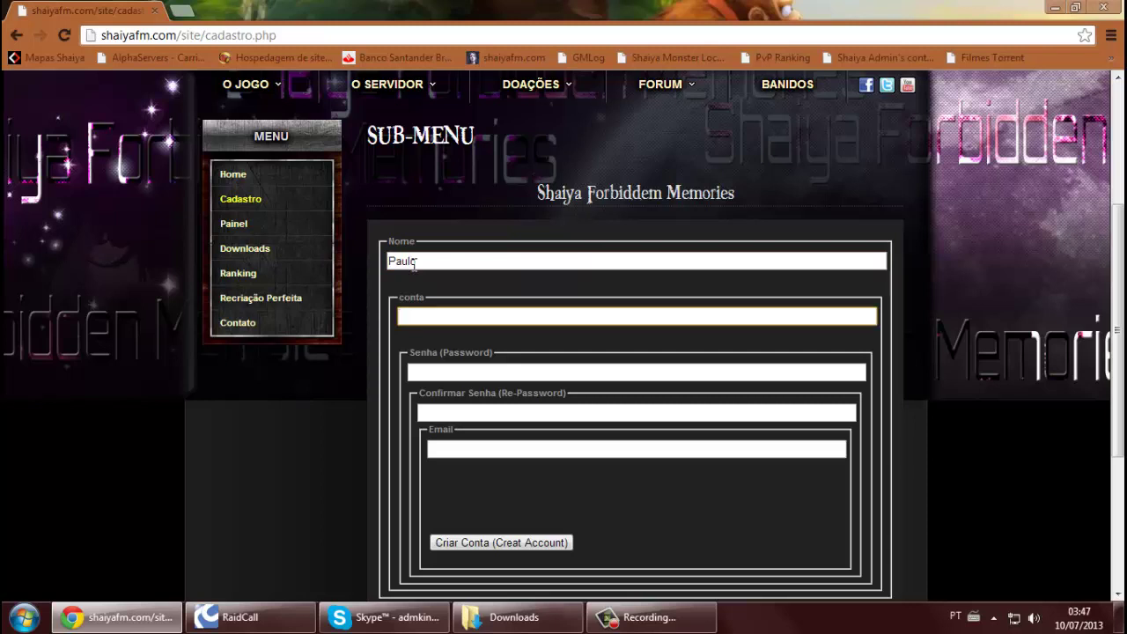
# Fill the Cadastro form with a name, test account name, matching passwords and the suggested e-mail address
pyautogui.write('Teste123')
pyautogui.press('Tab')
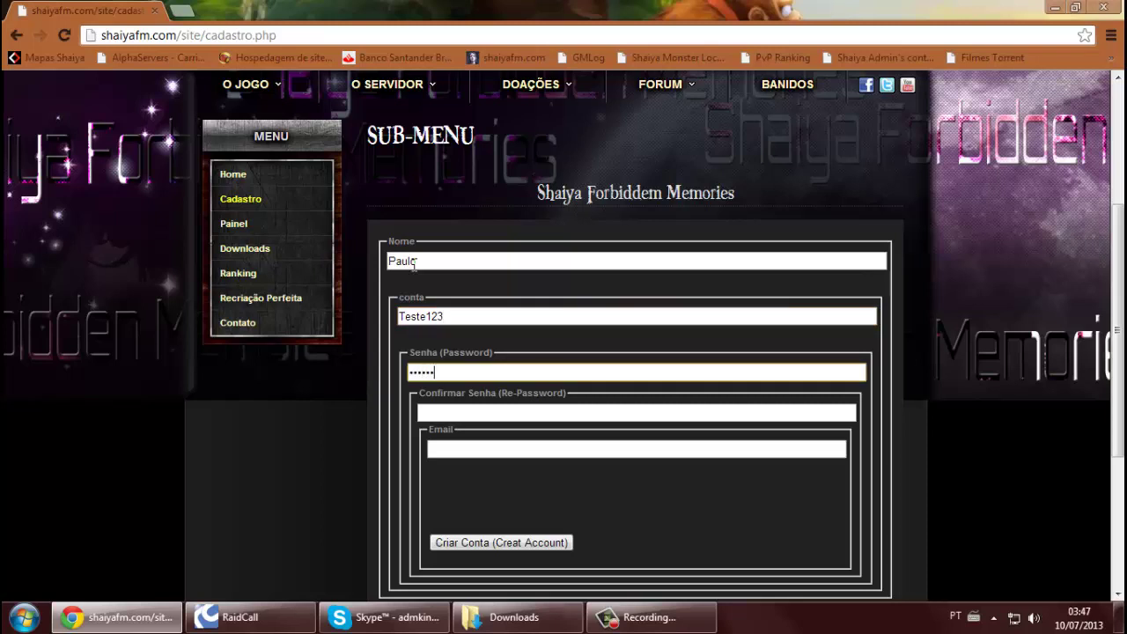
pyautogui.press('Tab')
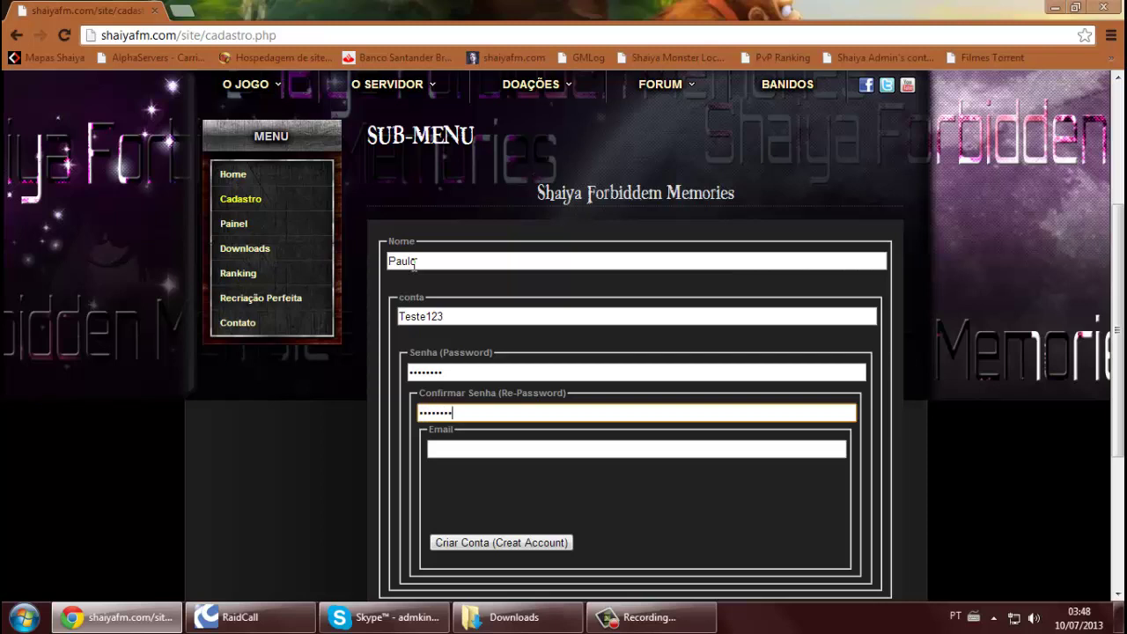
pyautogui.press('Tab')
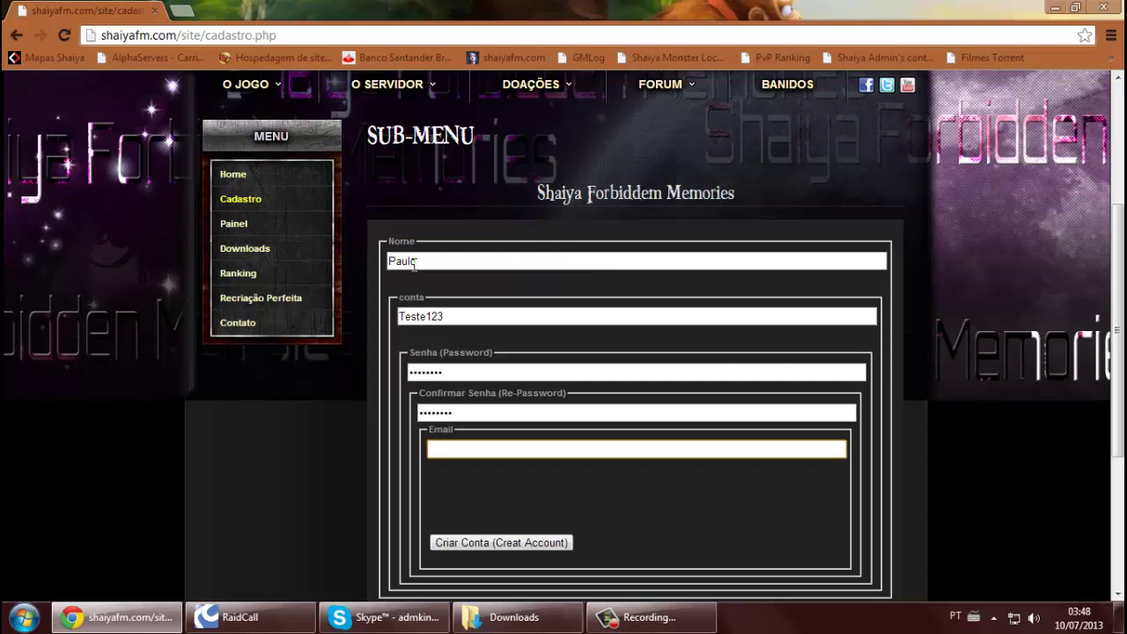
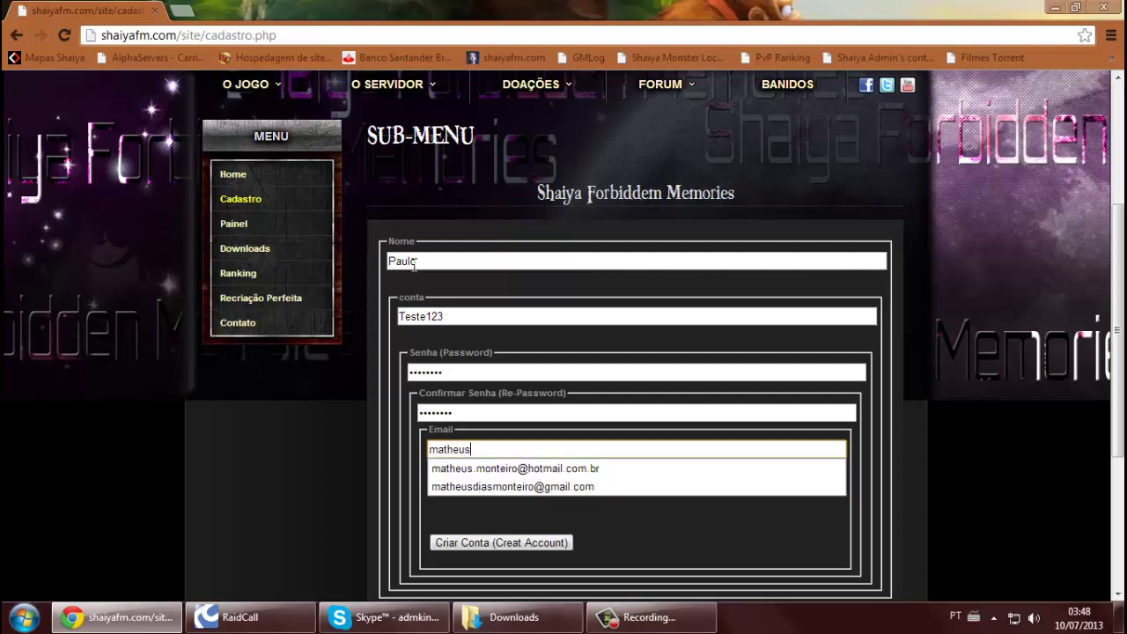
pyautogui.press('Down')
pyautogui.press('Return')
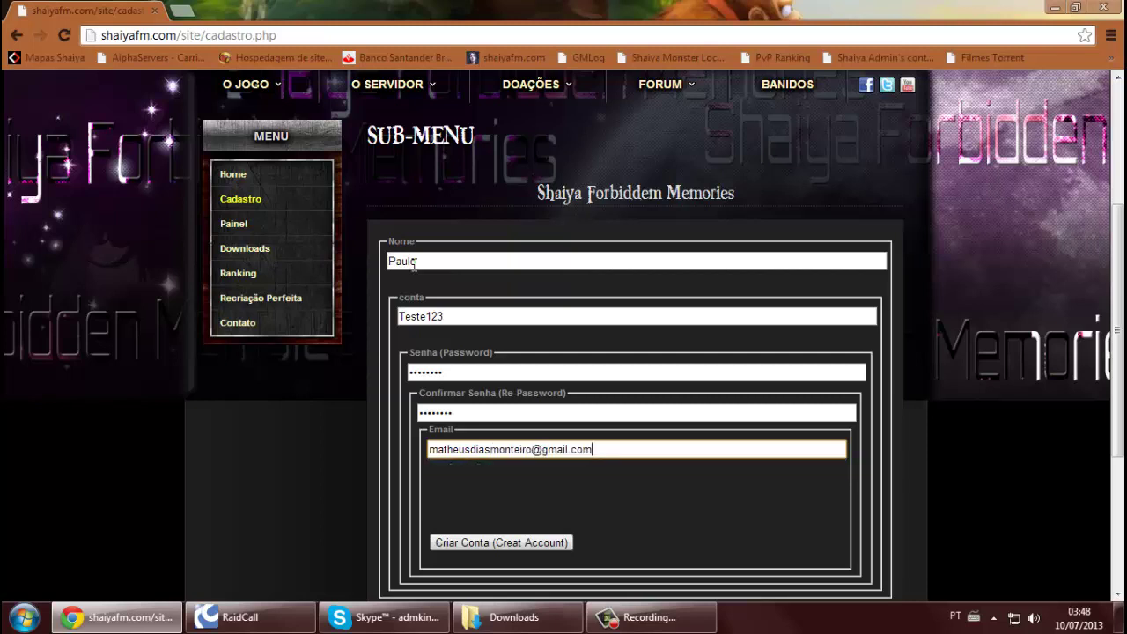
# Create the account, then start downloading the Cliente Shaiya FM Opção 1 client from DOWNLOADS
pyautogui.click(472, 543)
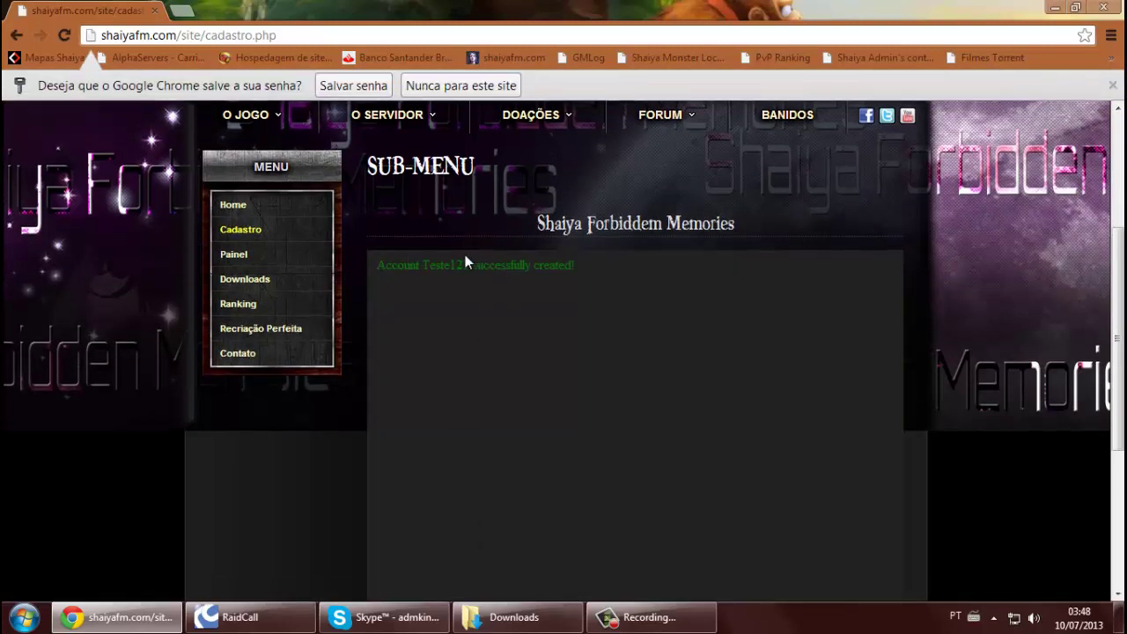
pyautogui.scroll(3, 687, 390)
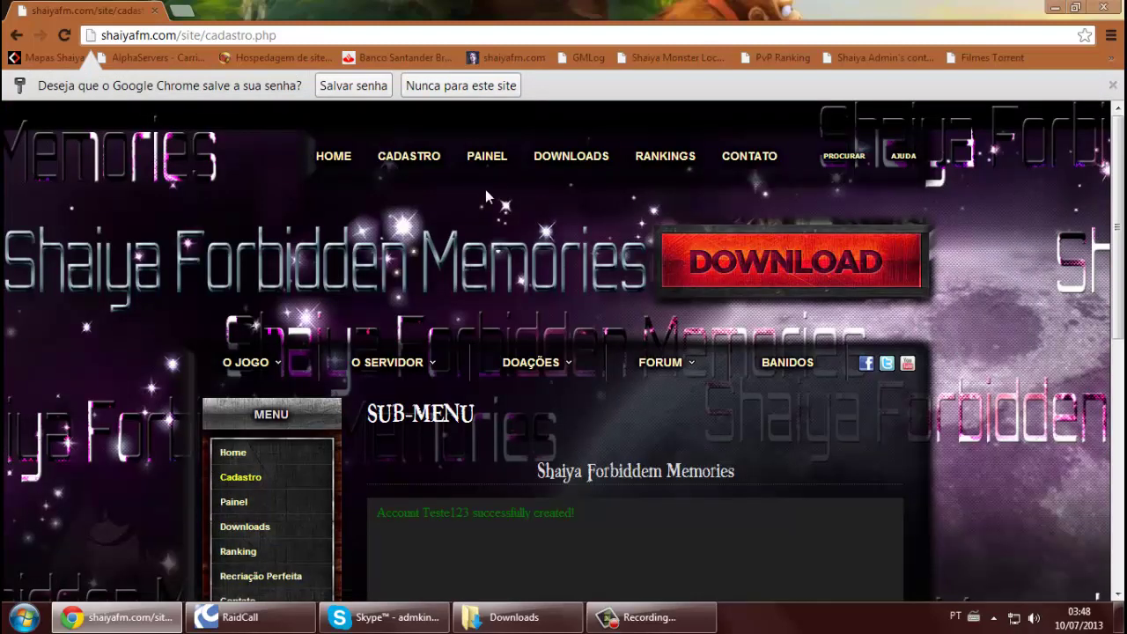
pyautogui.click(541, 159)
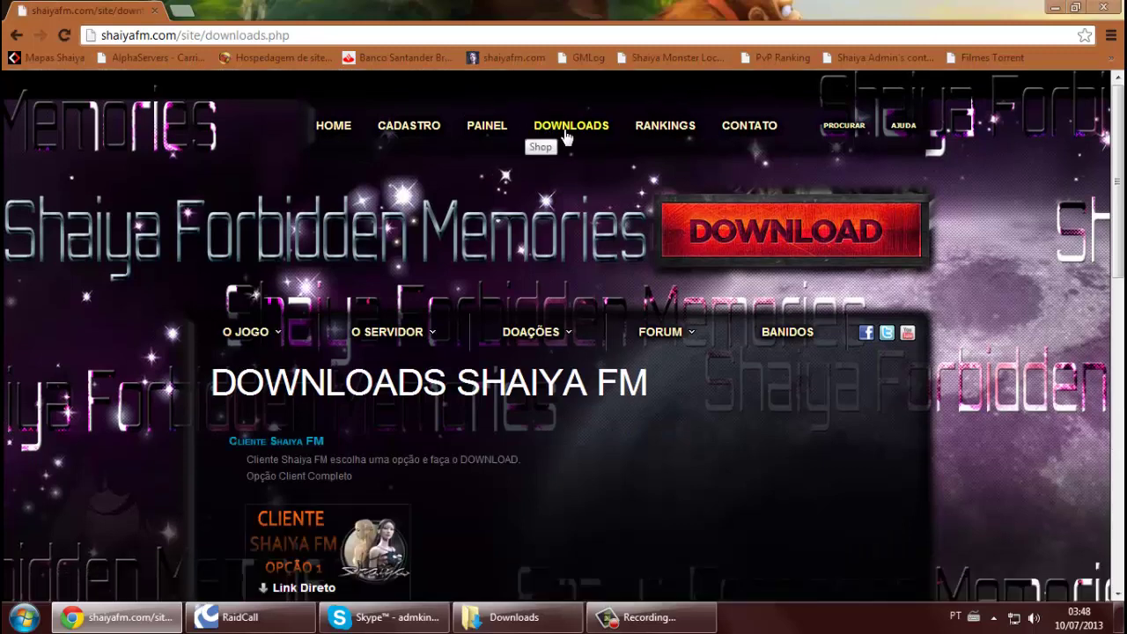
pyautogui.scroll(-1, 396, 264)
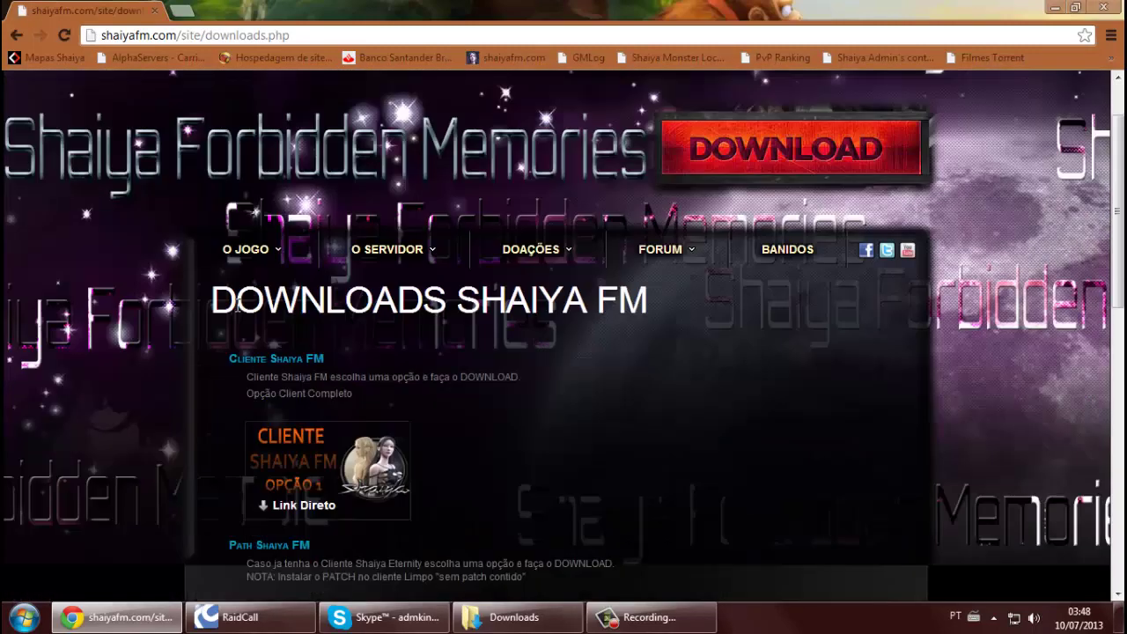
pyautogui.click(302, 458)
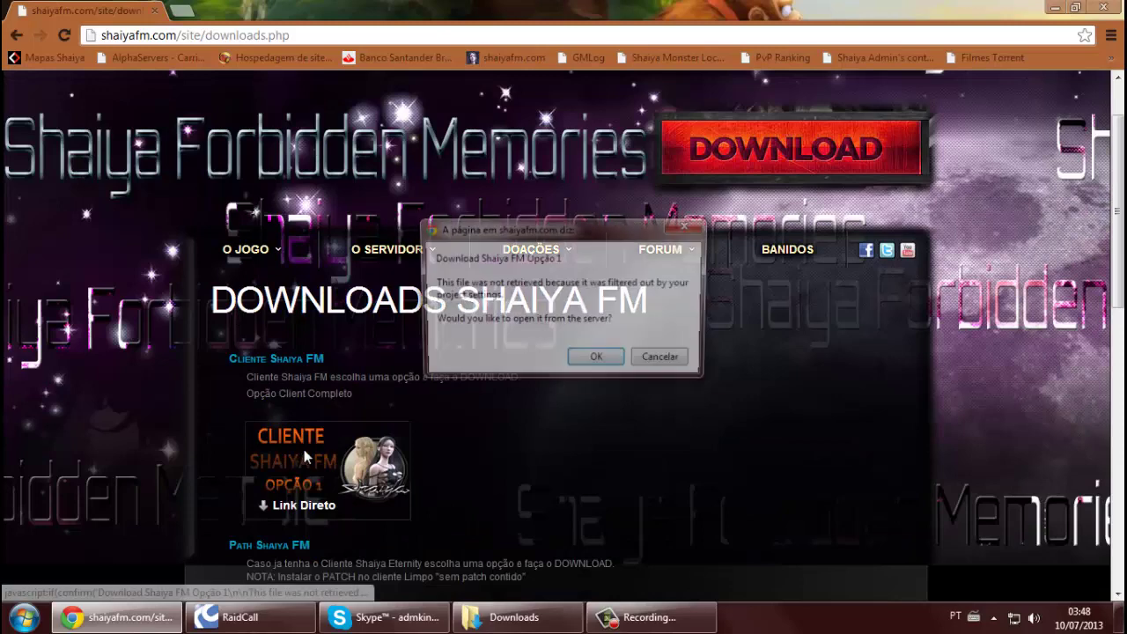
pyautogui.click(578, 362)
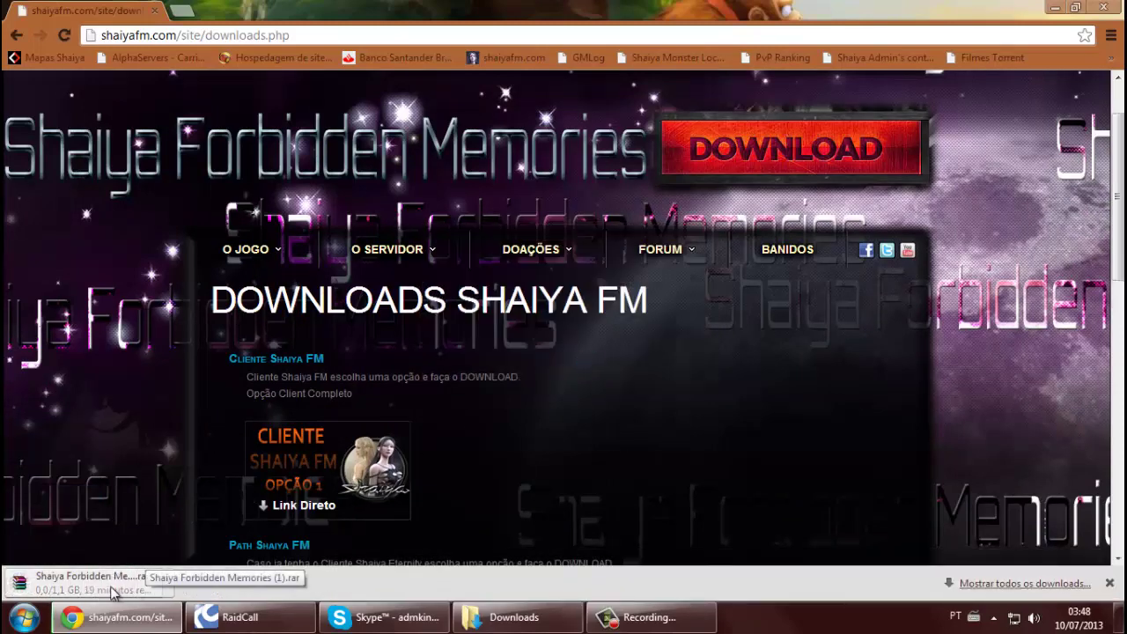
# Cancel the new client download, close the downloads list, and bring up the Downloads folder
pyautogui.click(1001, 584)
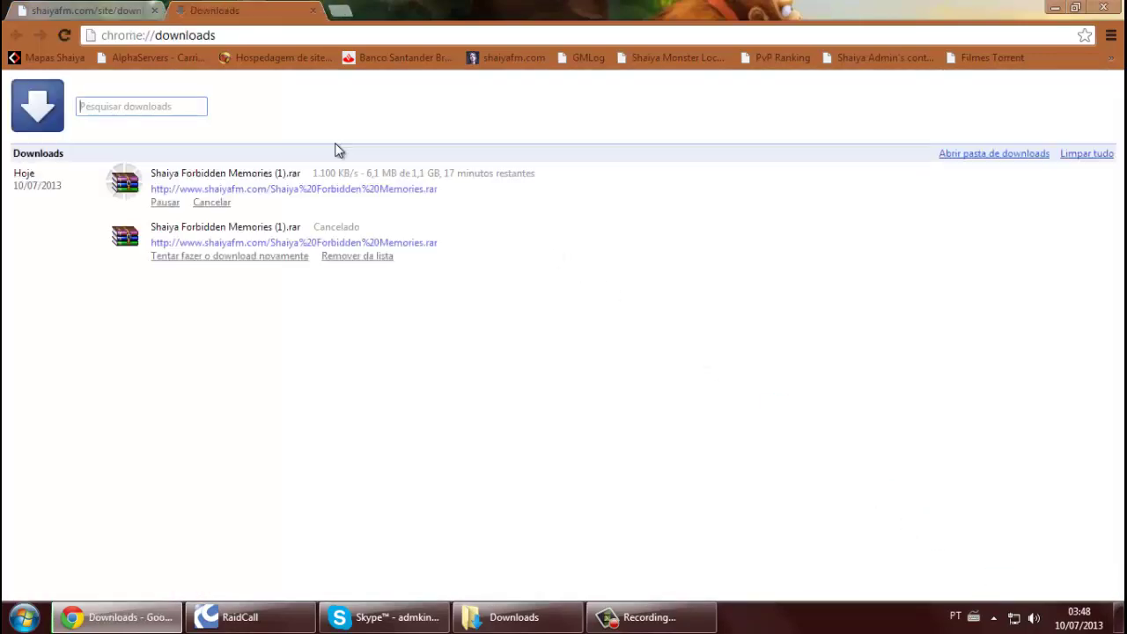
pyautogui.click(166, 203)
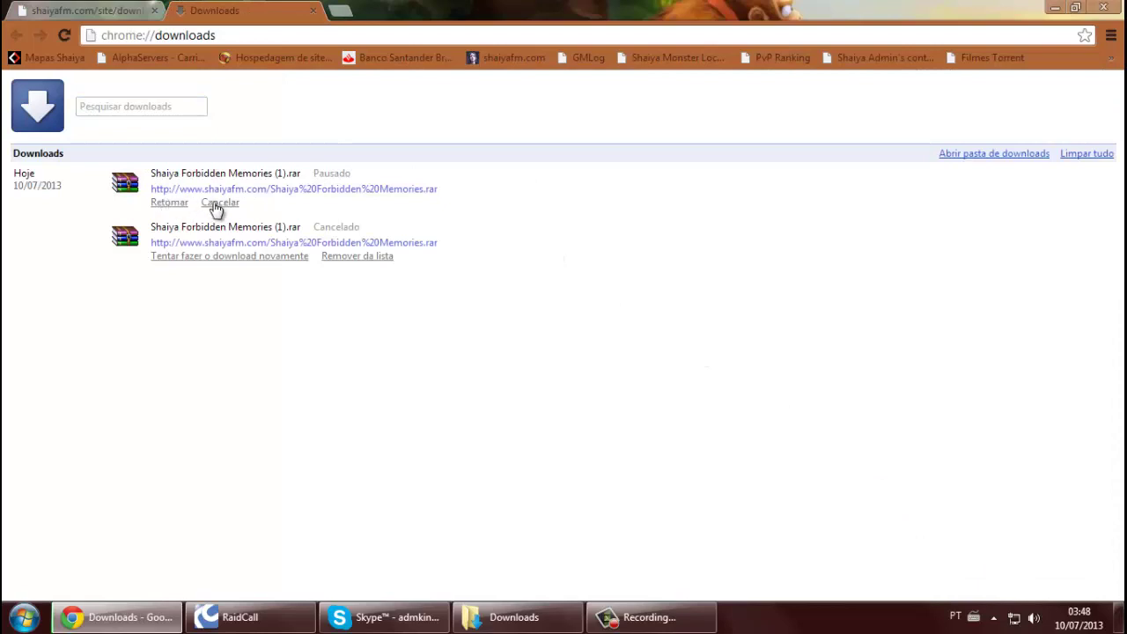
pyautogui.click(215, 204)
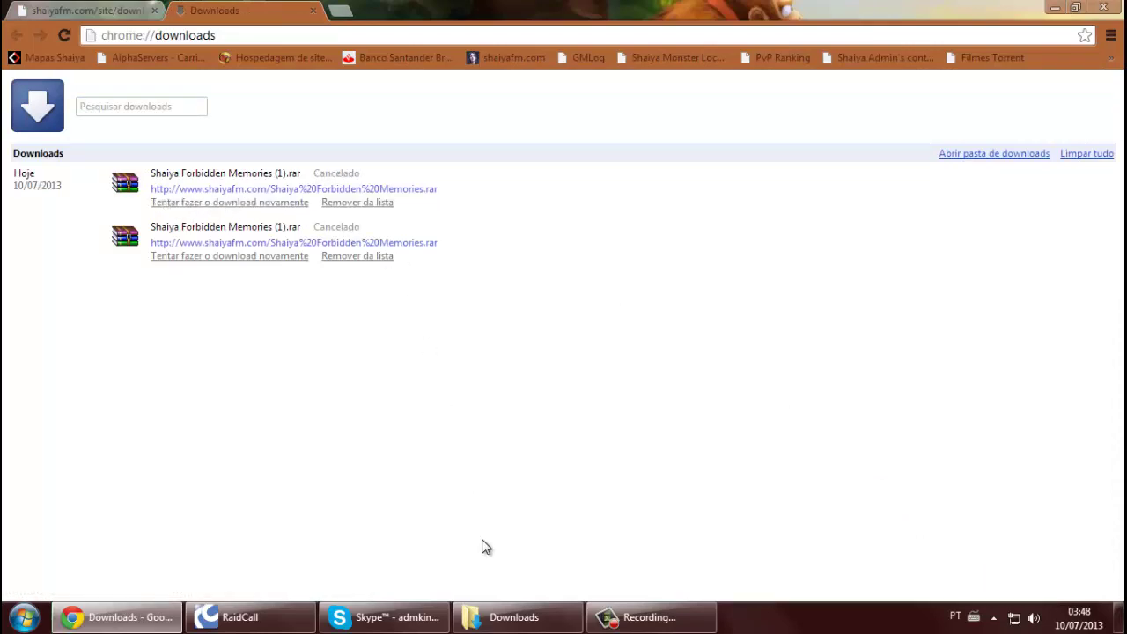
pyautogui.click(310, 12)
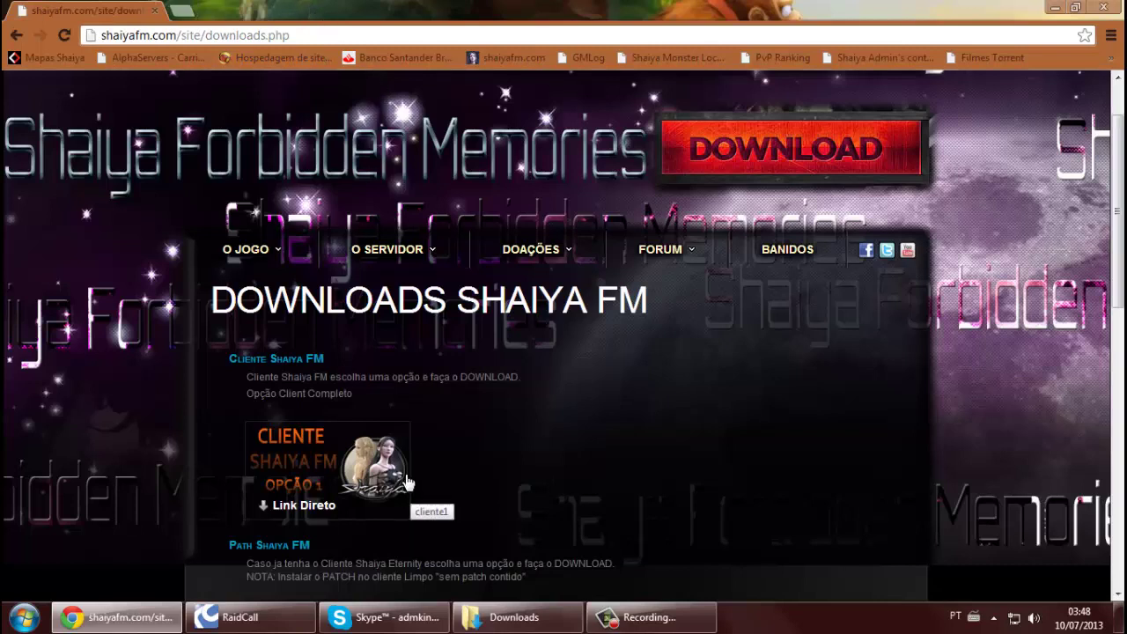
pyautogui.moveTo(500, 624)
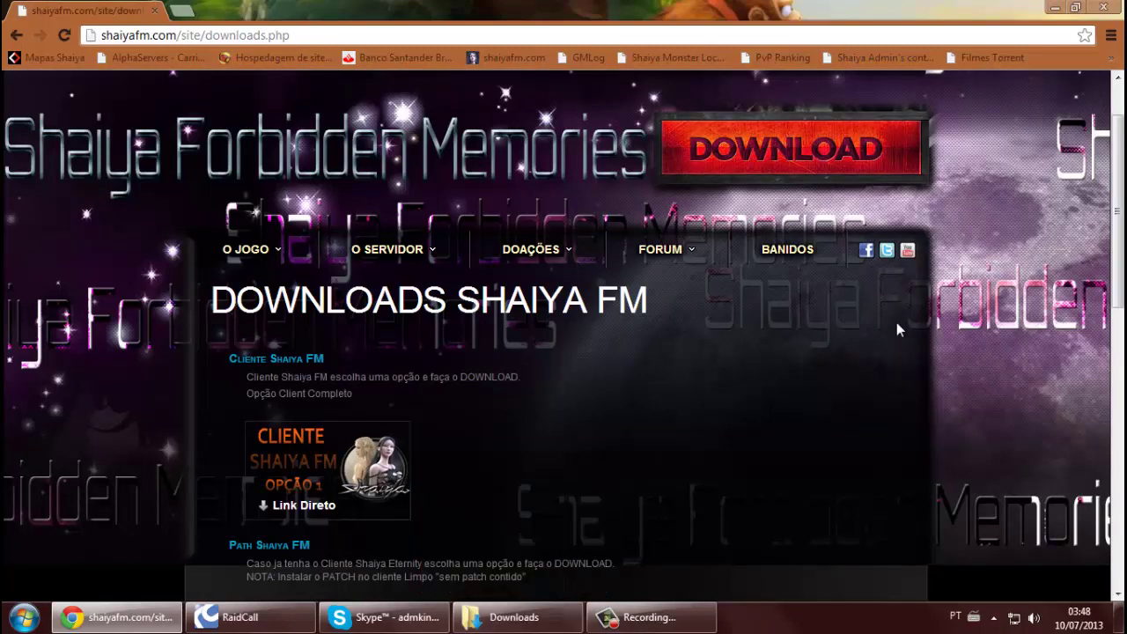
pyautogui.click(466, 622)
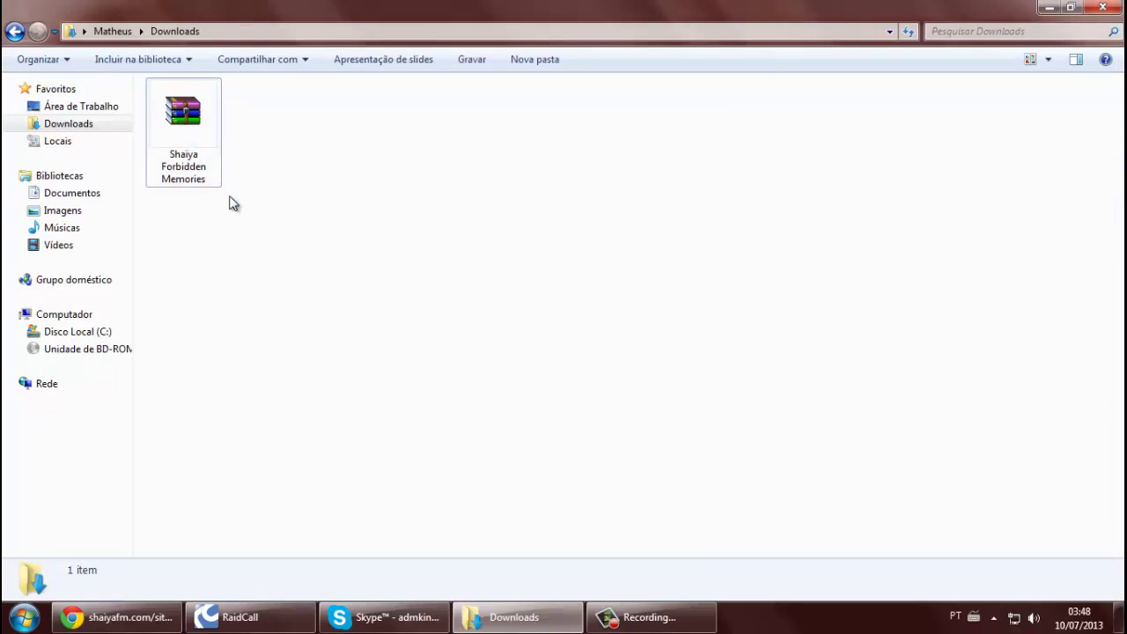
# Extract the Shaiya FM folder from the Shaiya Forbidden Memories archive to the Desktop, then return to Chrome
pyautogui.doubleClick(202, 156)
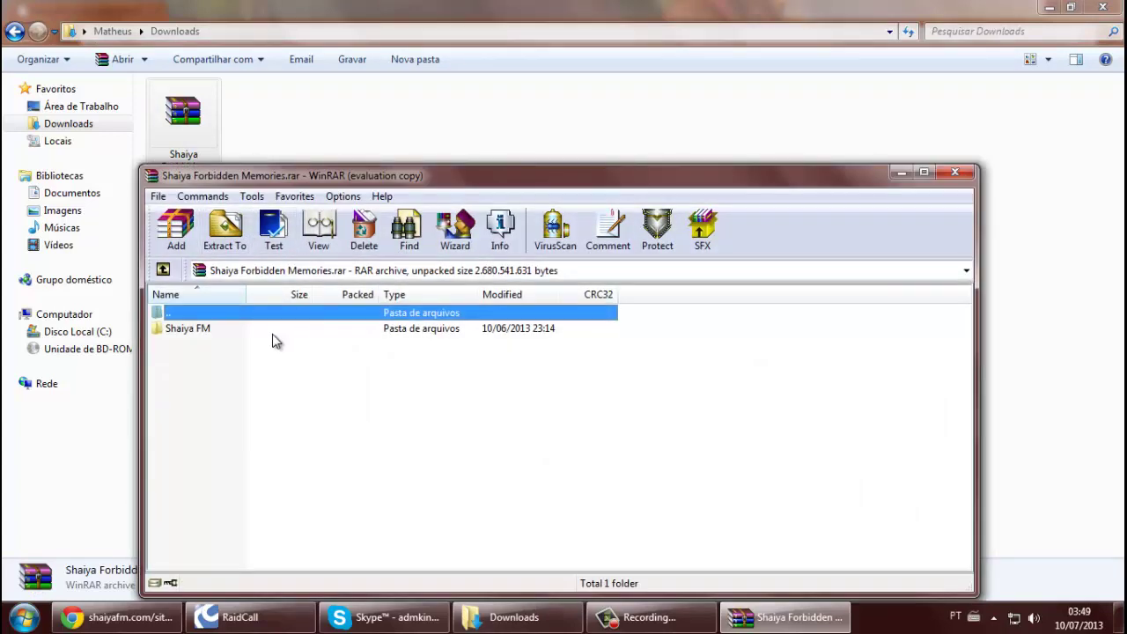
pyautogui.click(648, 396)
pyautogui.click(403, 332)
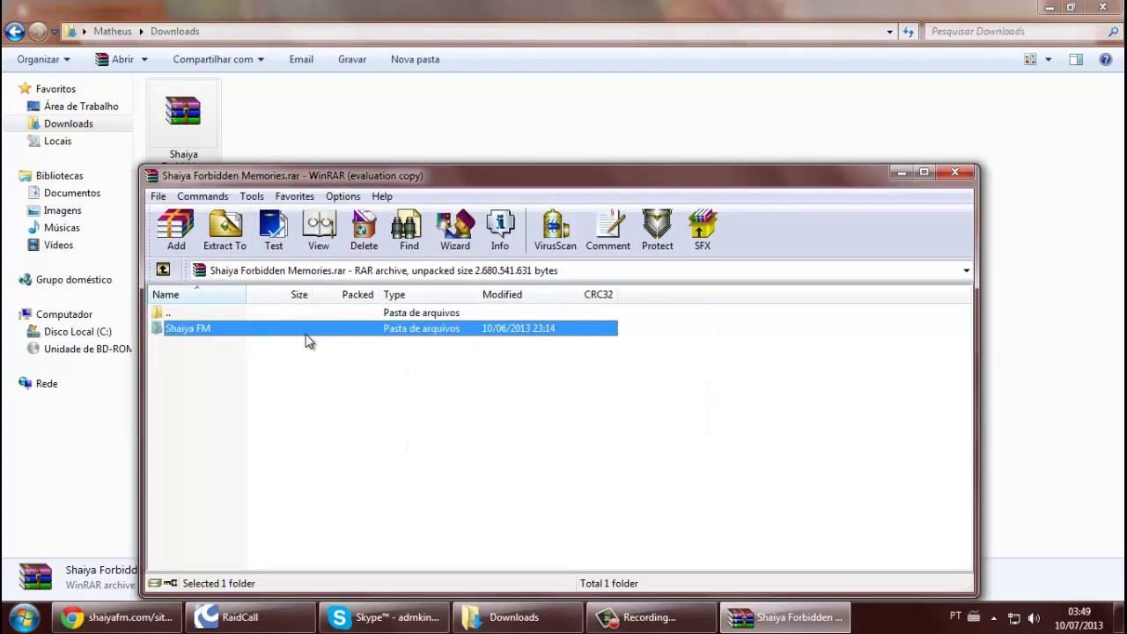
pyautogui.click(235, 229)
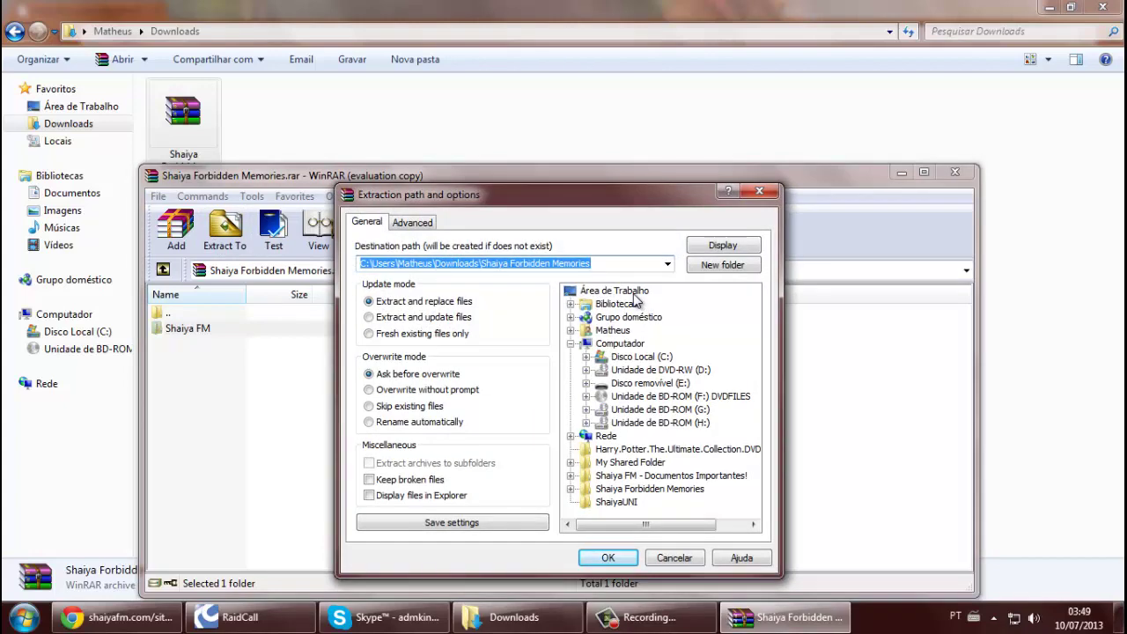
pyautogui.click(633, 293)
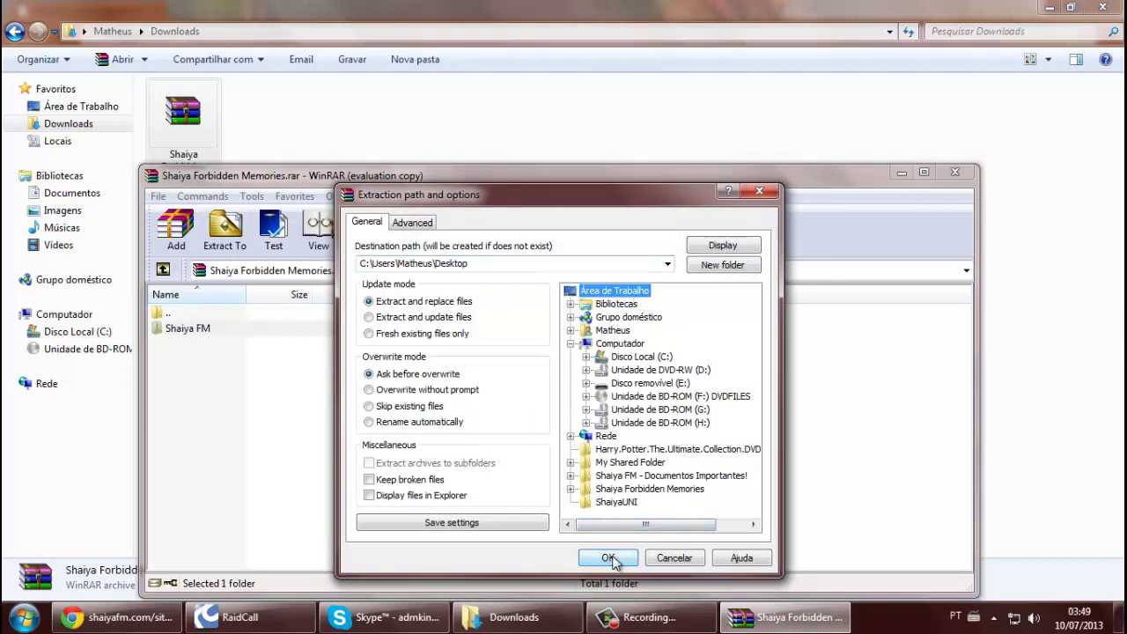
pyautogui.click(613, 559)
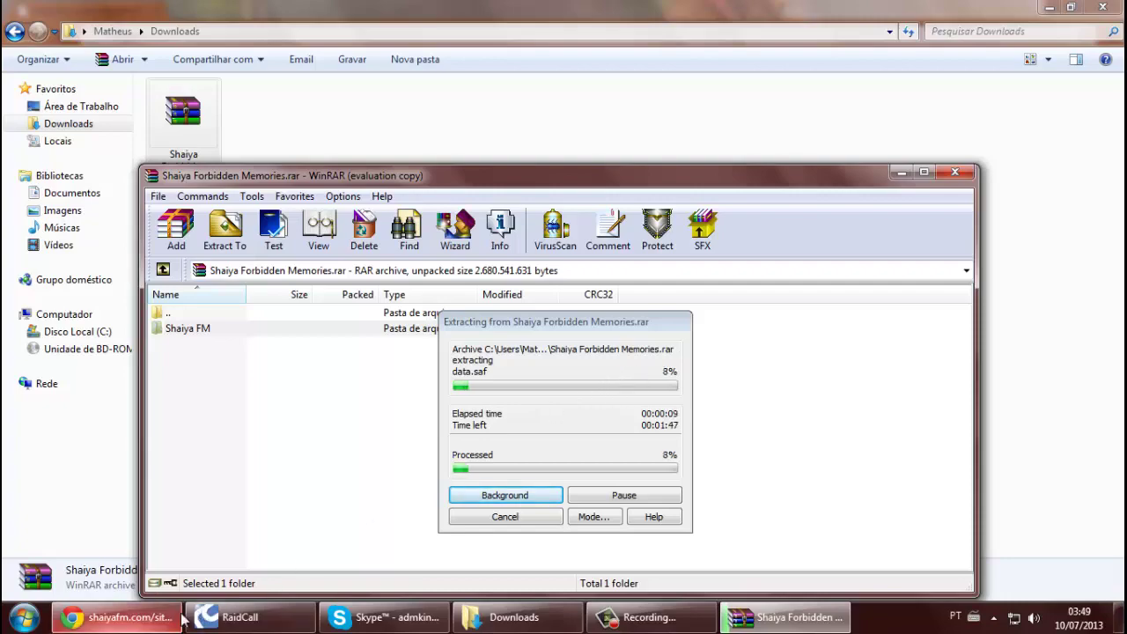
pyautogui.click(117, 617)
pyautogui.scroll(1, 434, 179)
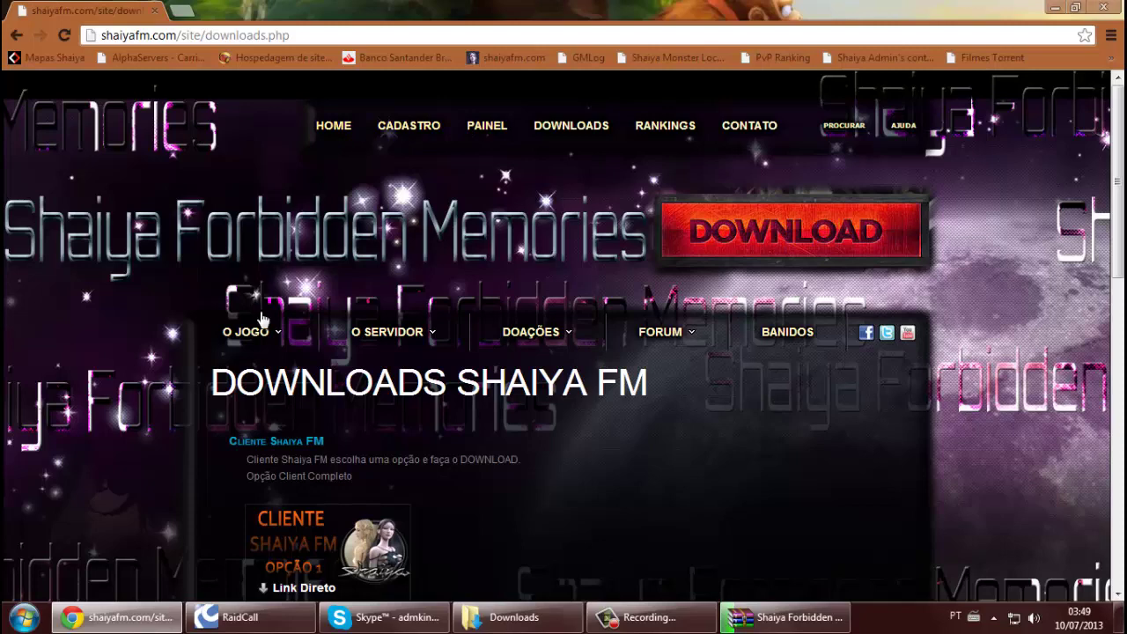
# Open the HOME page and look over its drop list, server info and status panels
pyautogui.click(320, 129)
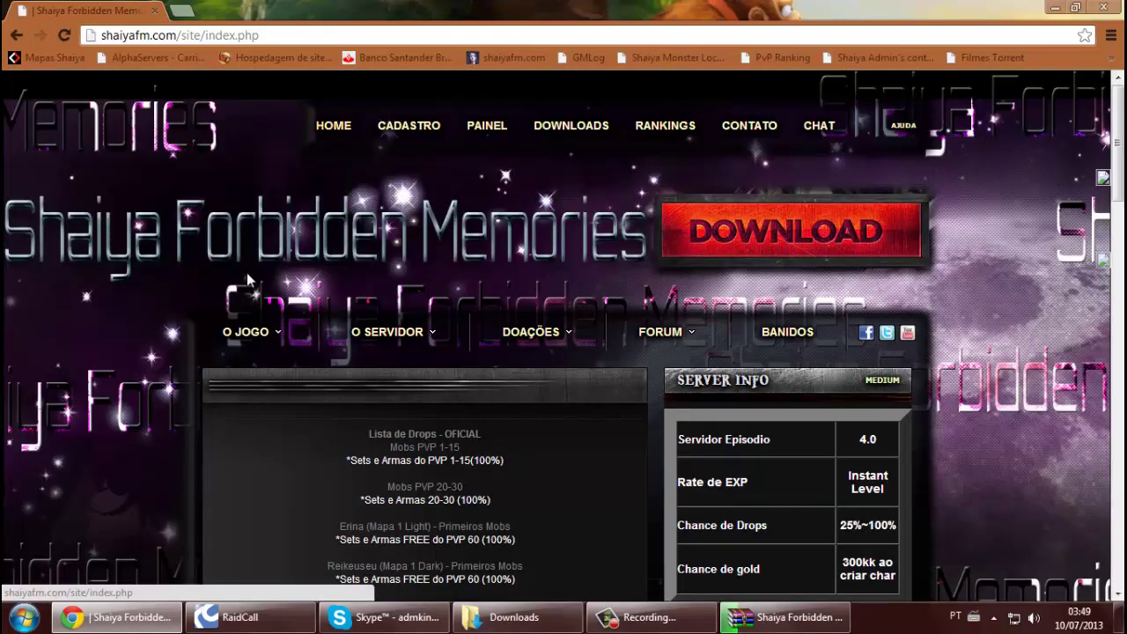
pyautogui.scroll(-4, 185, 304)
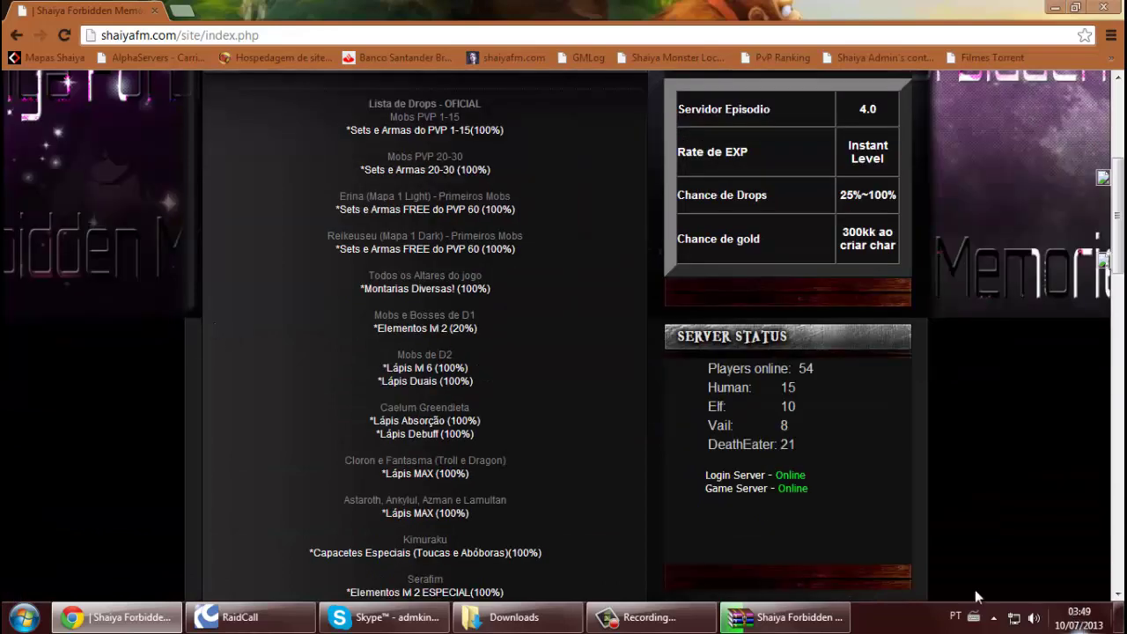
pyautogui.scroll(1, 272, 287)
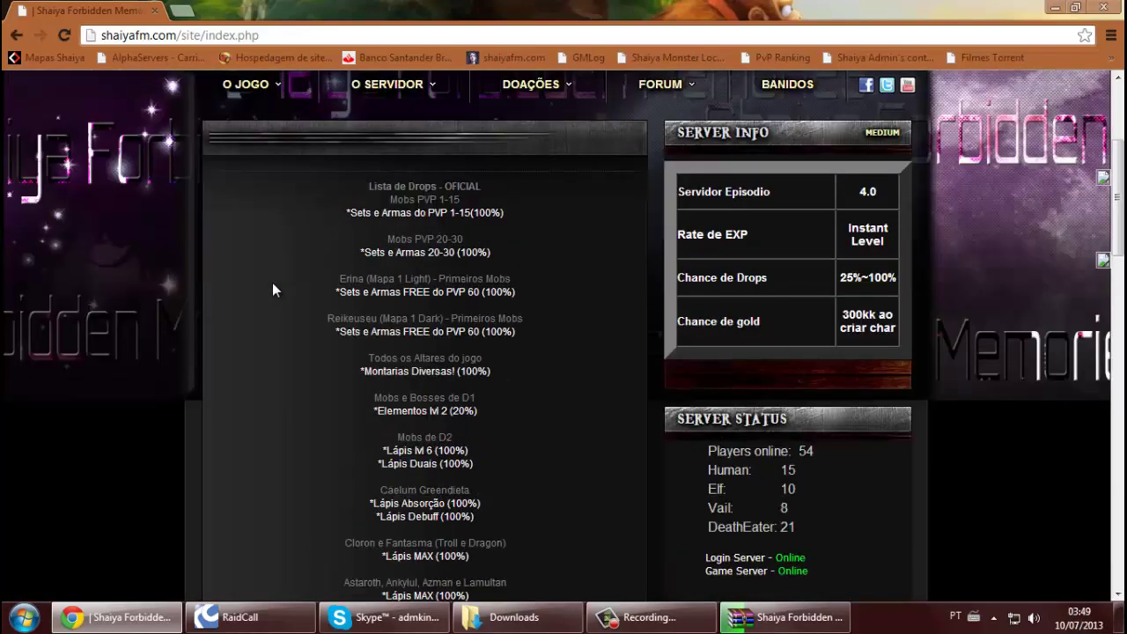
pyautogui.scroll(1, 294, 282)
pyautogui.moveTo(522, 167)
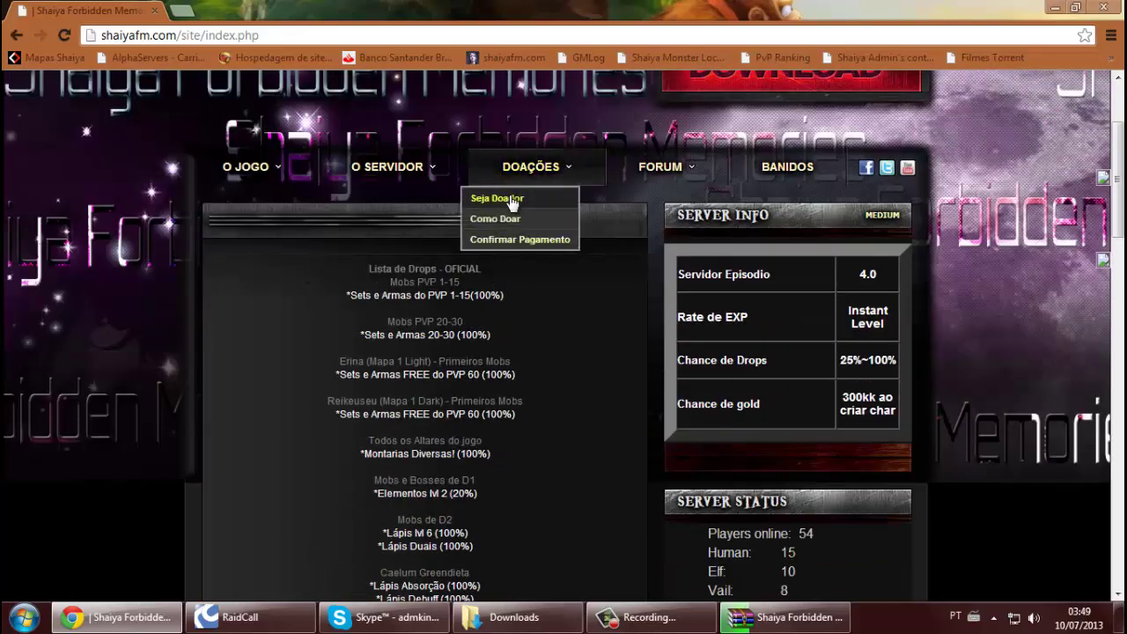
pyautogui.click(493, 199)
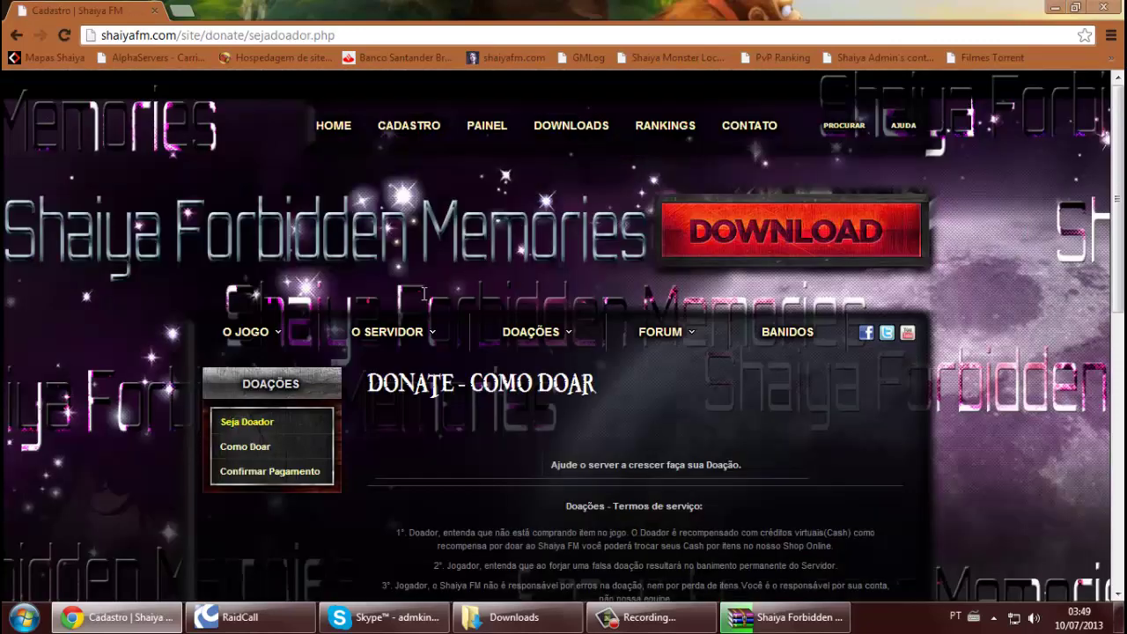
pyautogui.scroll(-6, 424, 293)
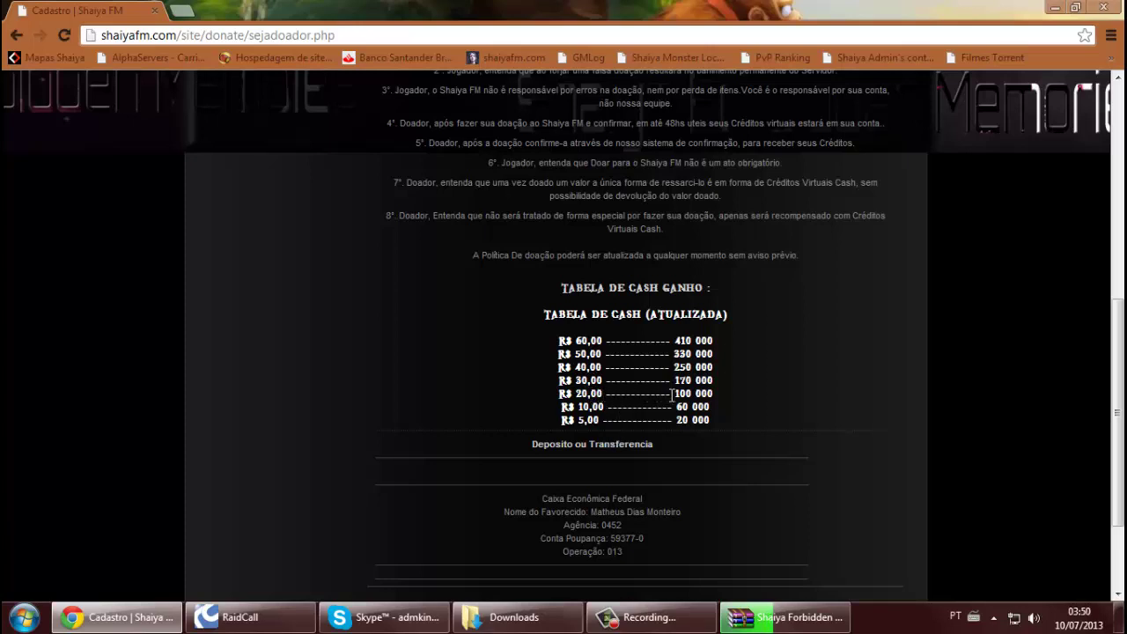
pyautogui.moveTo(677, 393); pyautogui.dragTo(715, 394)
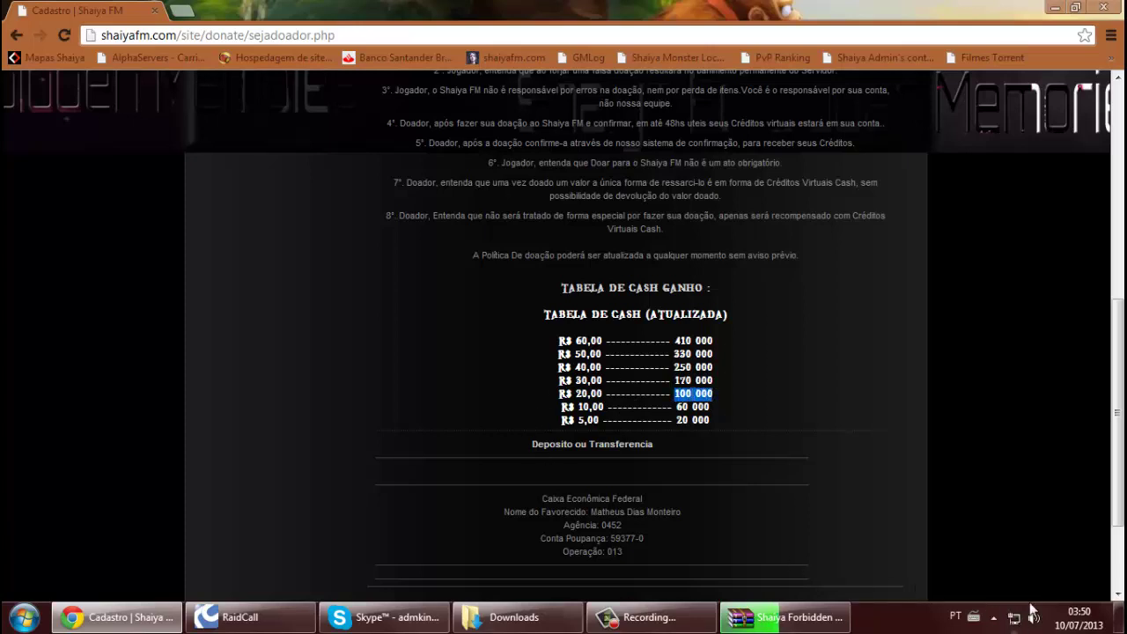
pyautogui.click(685, 393)
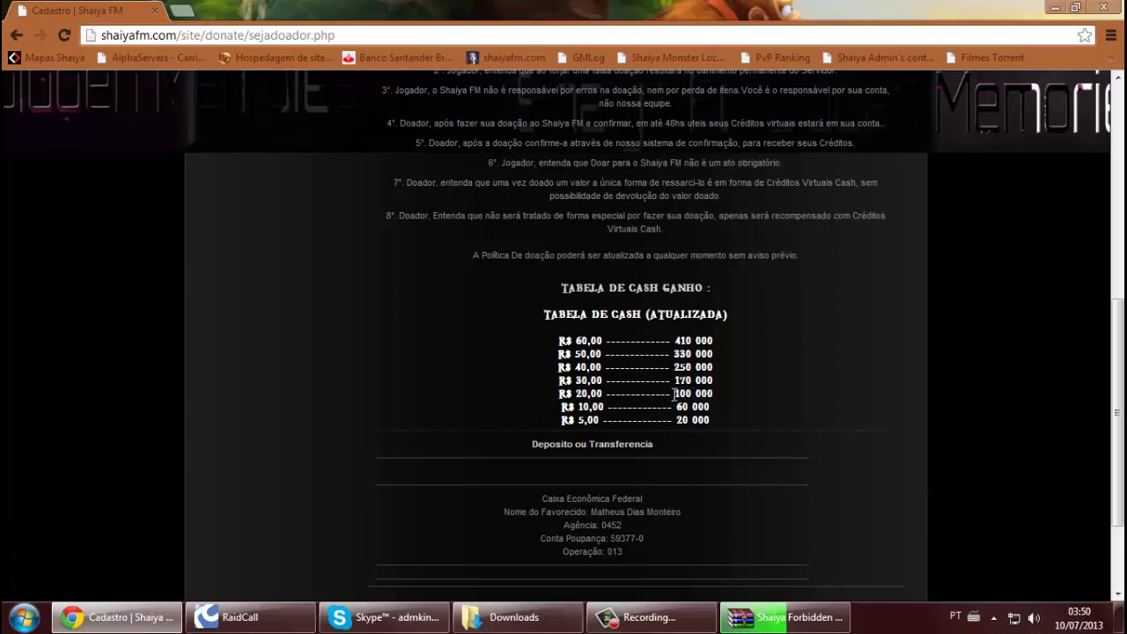
pyautogui.moveTo(673, 393); pyautogui.dragTo(715, 395)
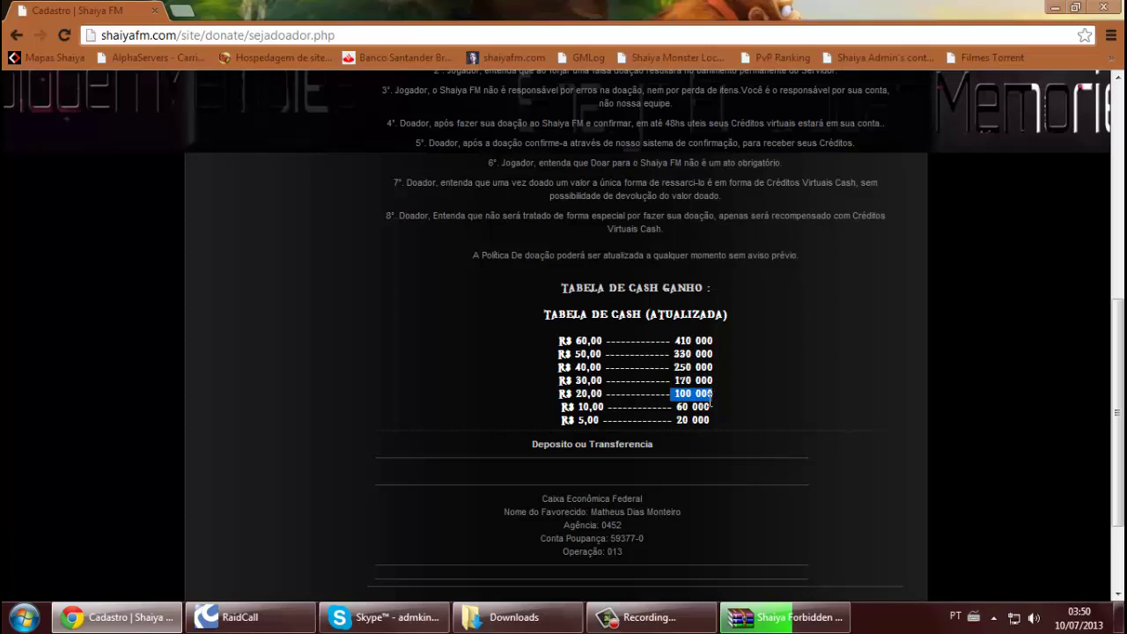
pyautogui.click(715, 394)
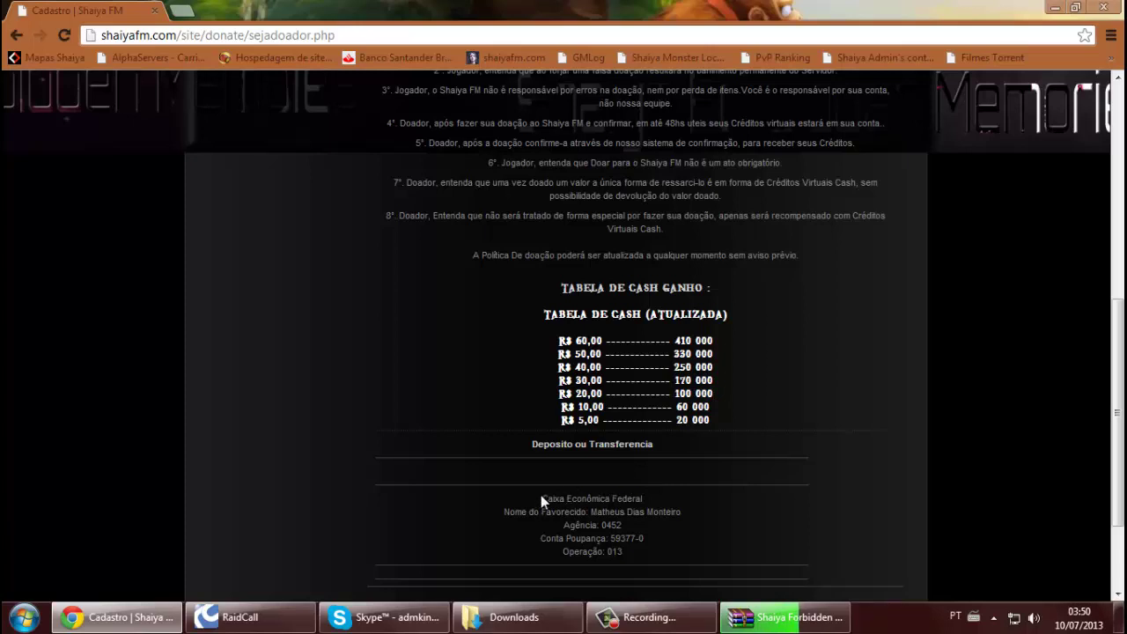
pyautogui.moveTo(541, 499); pyautogui.dragTo(668, 555)
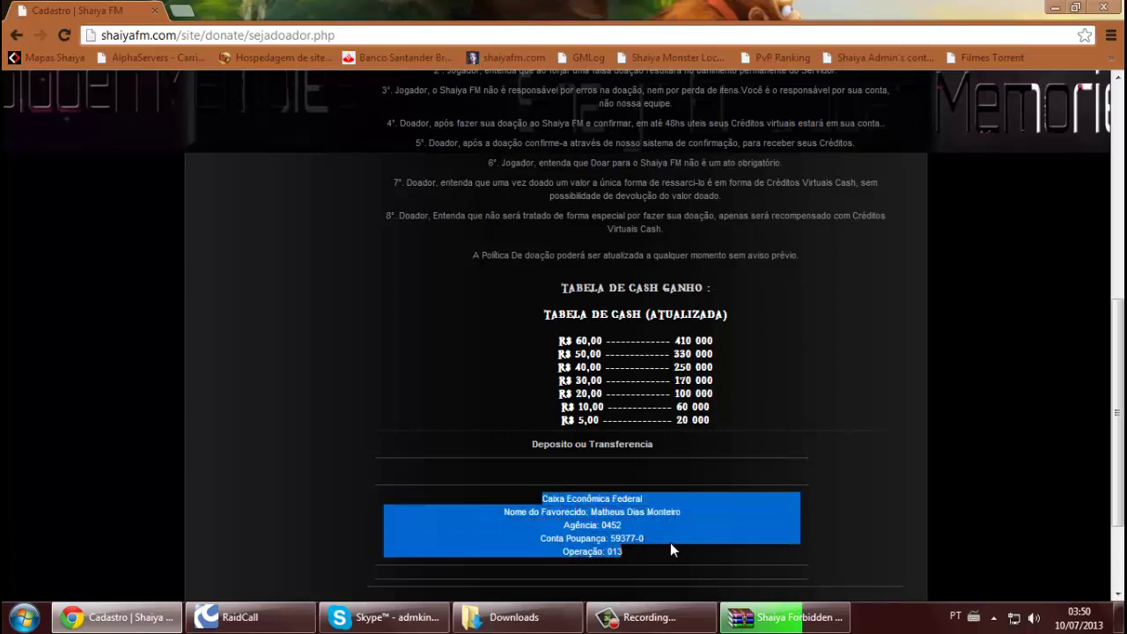
pyautogui.click(671, 544)
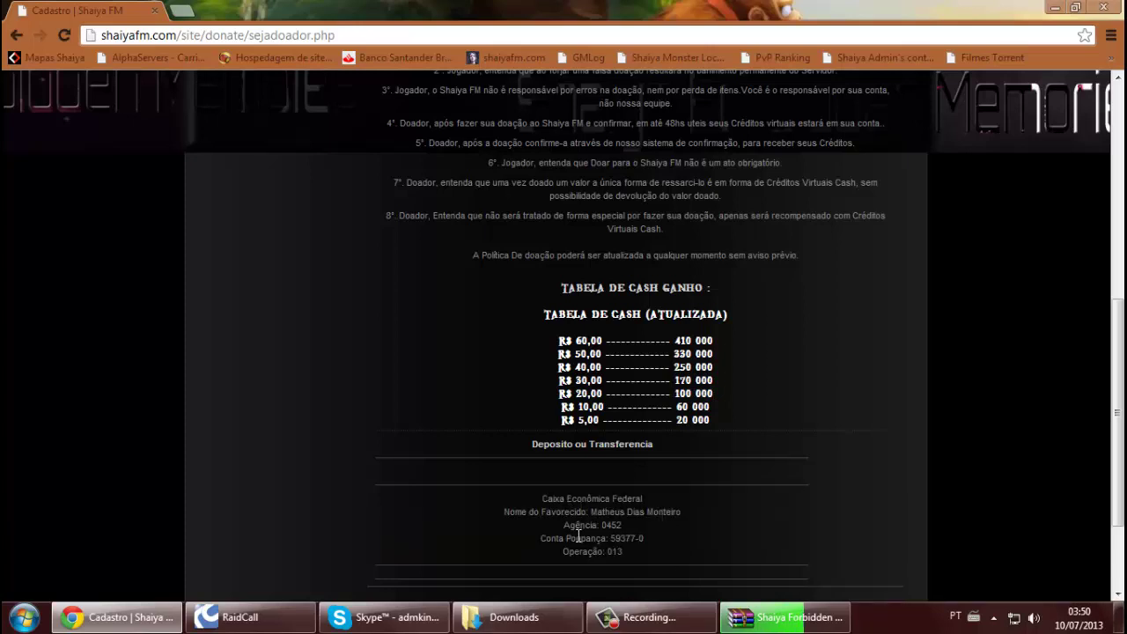
pyautogui.scroll(2, 806, 407)
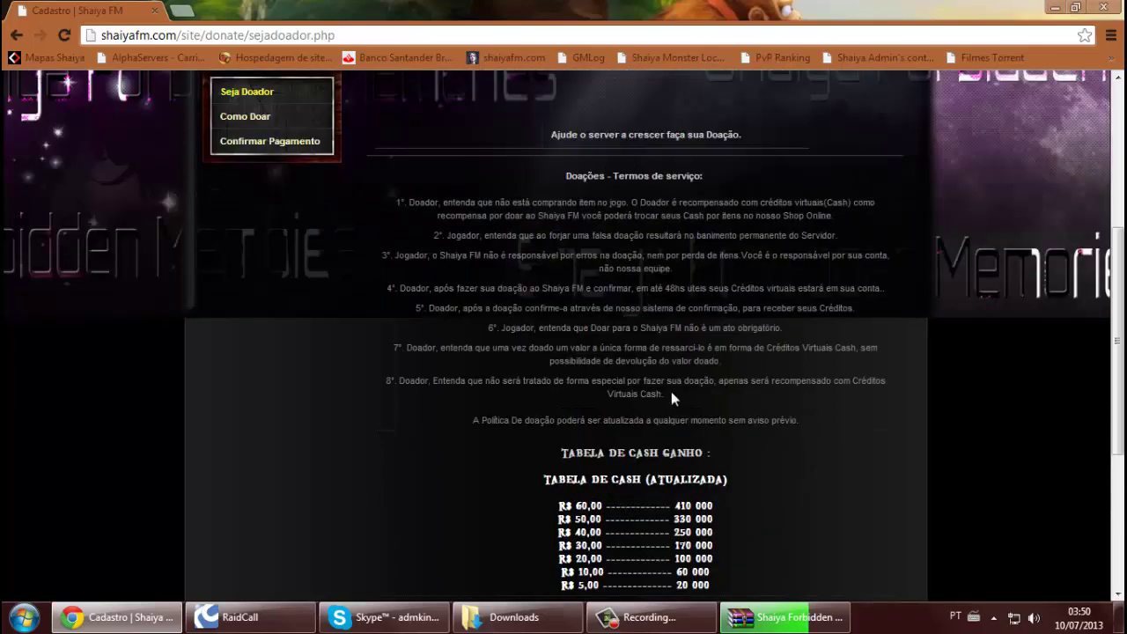
pyautogui.scroll(4, 671, 393)
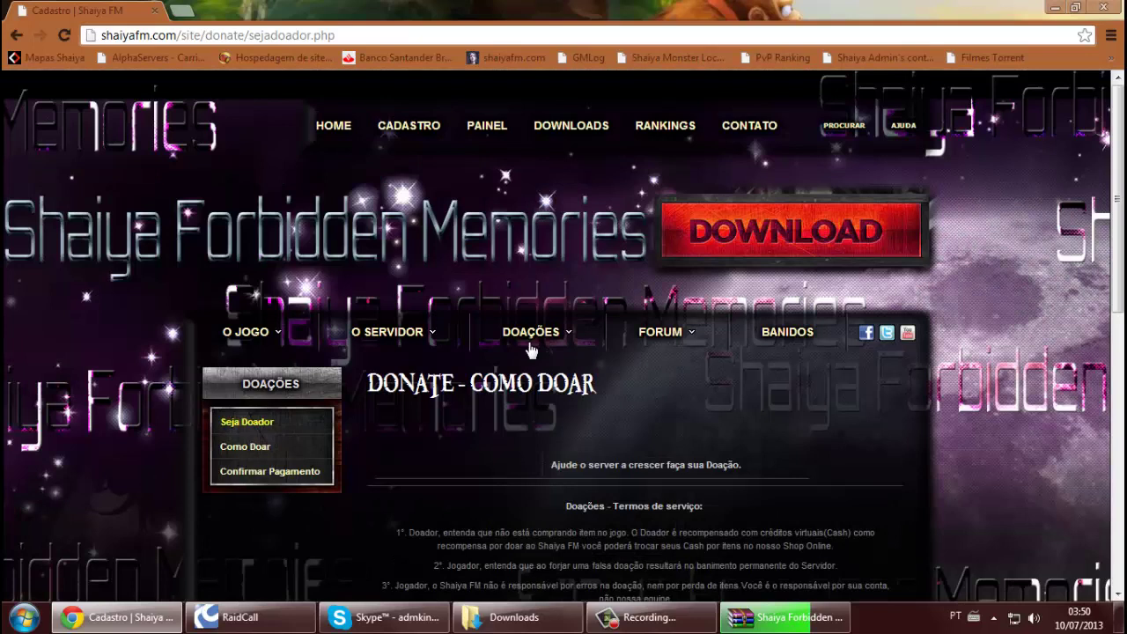
# Visit the CONTATO page, then return to the HOME page
pyautogui.moveTo(495, 334)
pyautogui.click(743, 137)
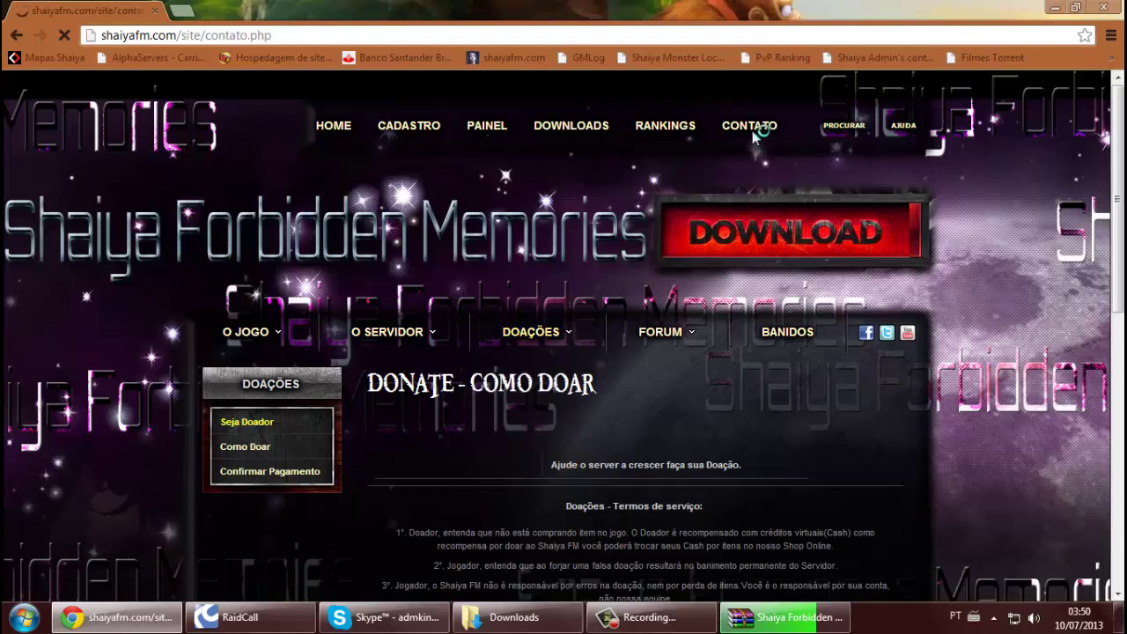
pyautogui.scroll(-1, 684, 407)
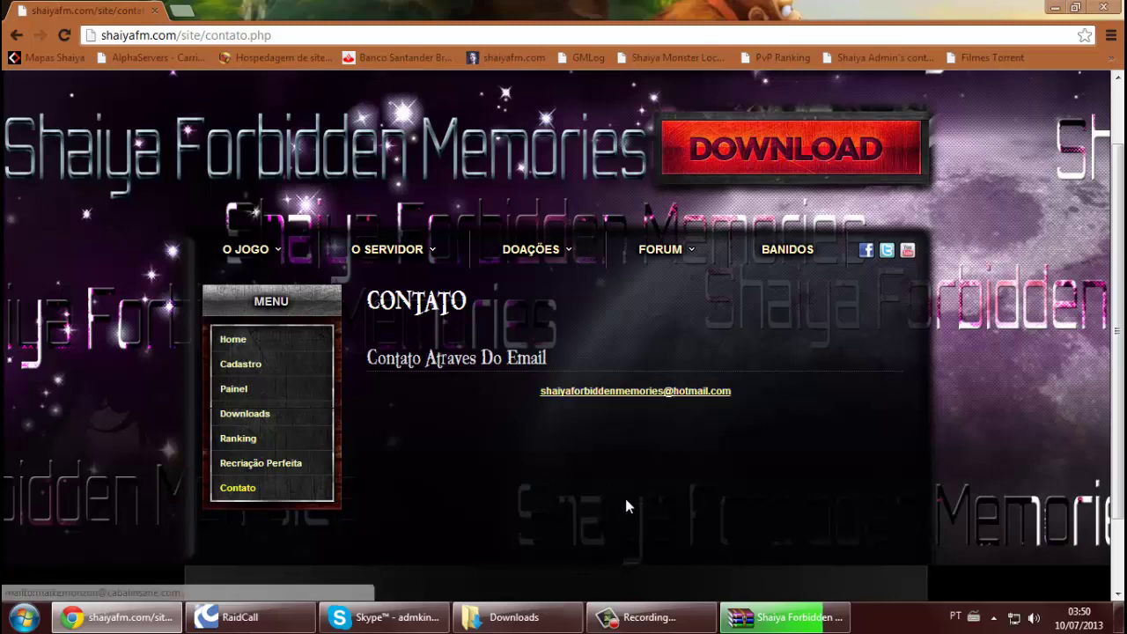
pyautogui.scroll(1, 428, 329)
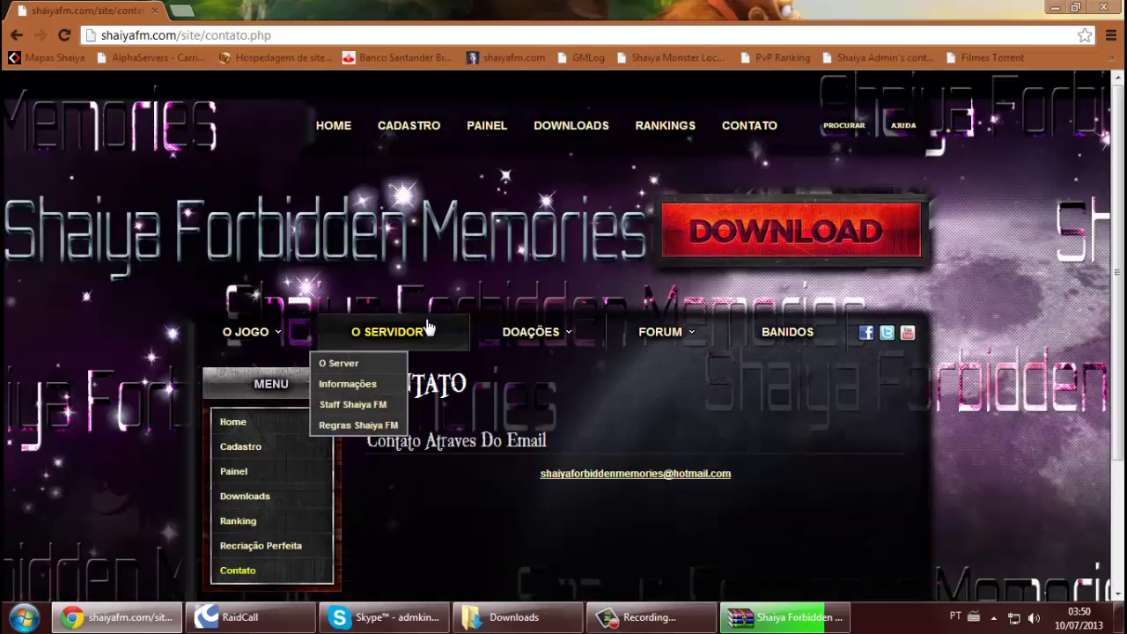
pyautogui.click(339, 131)
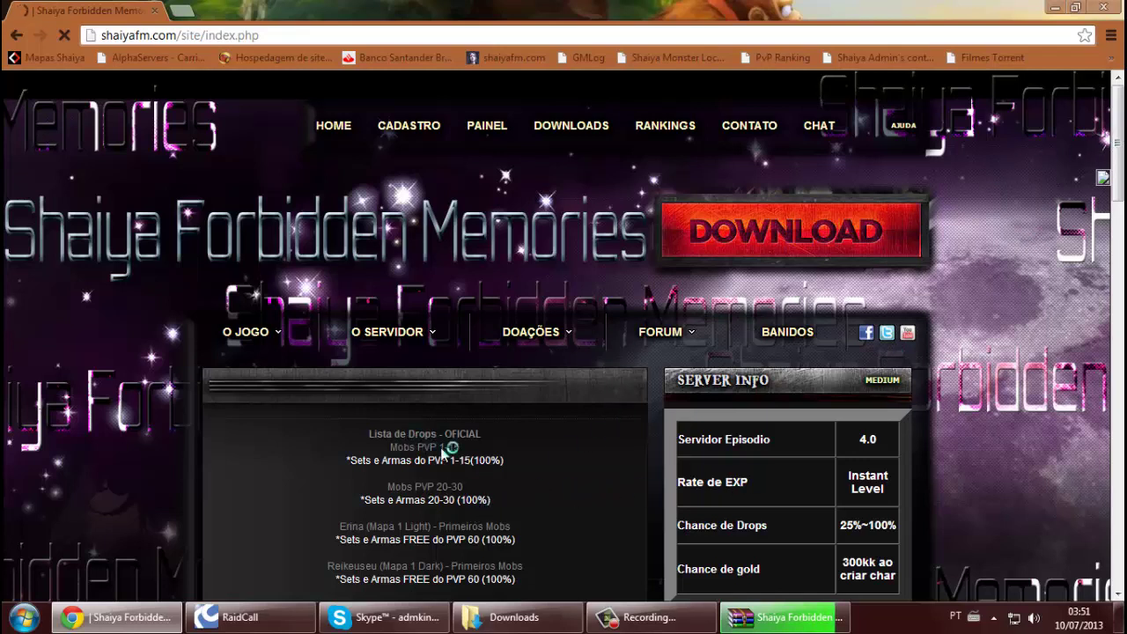
# Scroll the home page down and back up, then close the Shaiya Forbidden Memories.rar WinRAR window
pyautogui.scroll(-4, 461, 458)
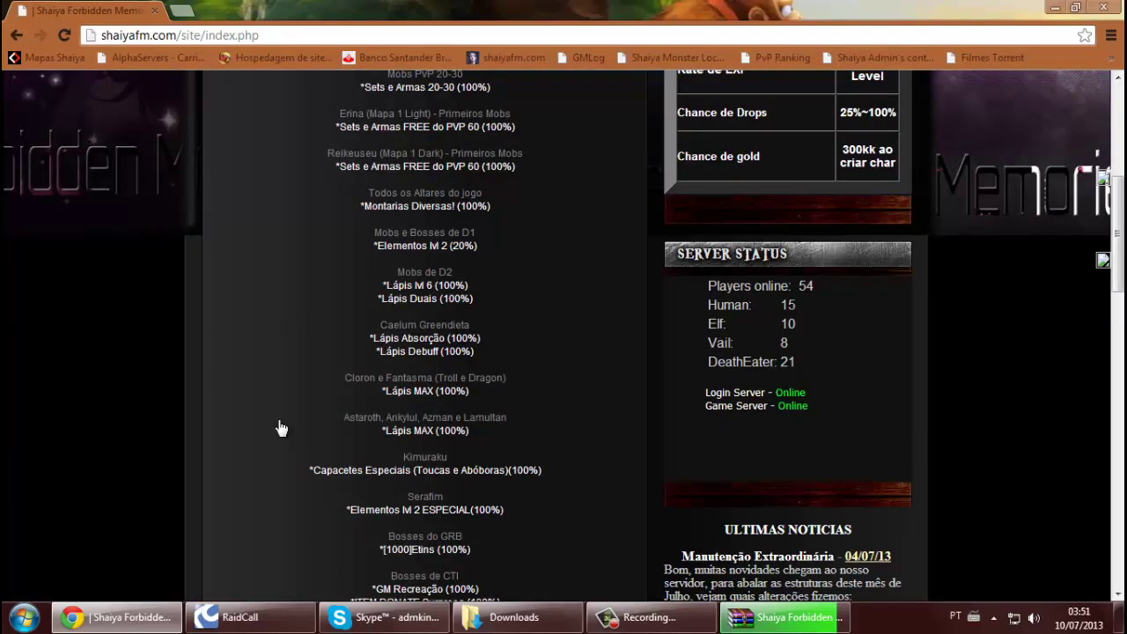
pyautogui.scroll(-7, 279, 429)
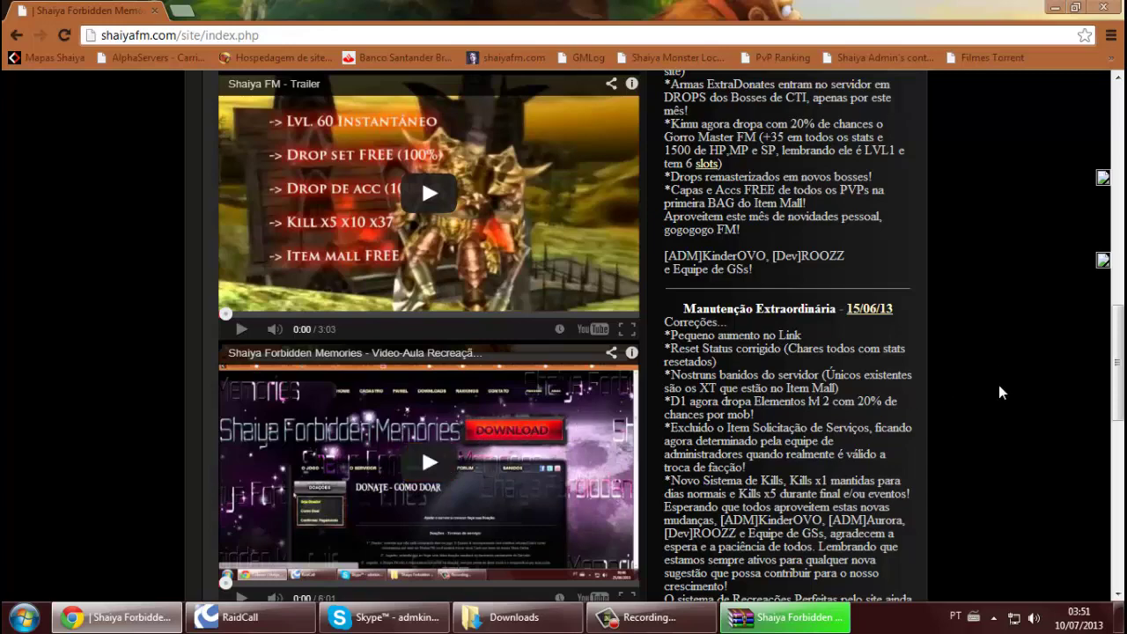
pyautogui.scroll(15, 1000, 392)
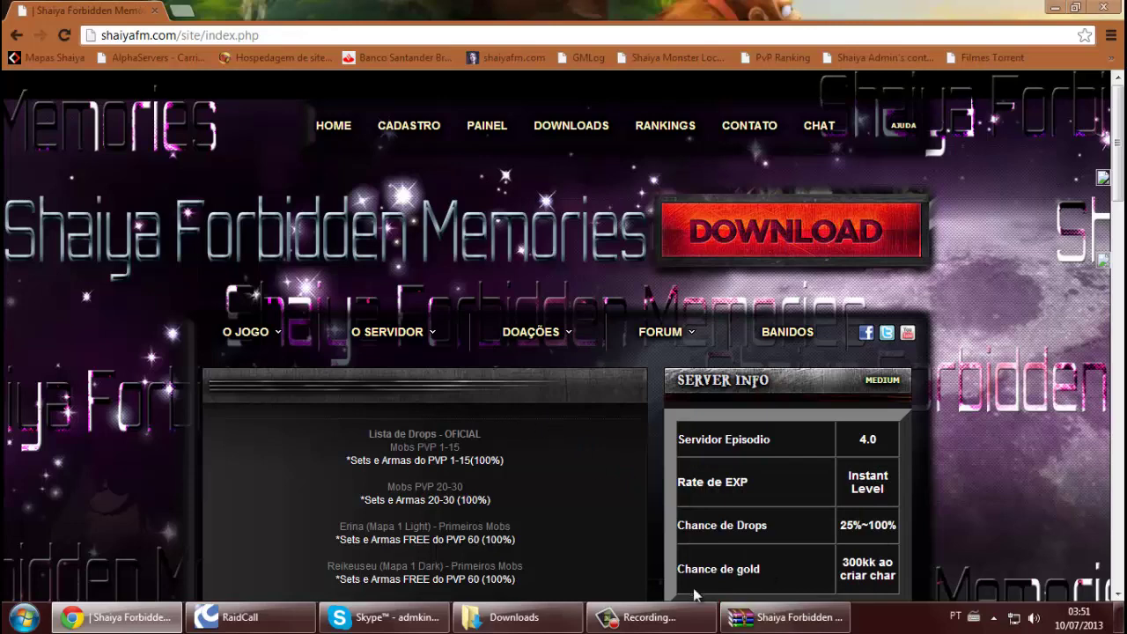
pyautogui.click(773, 621)
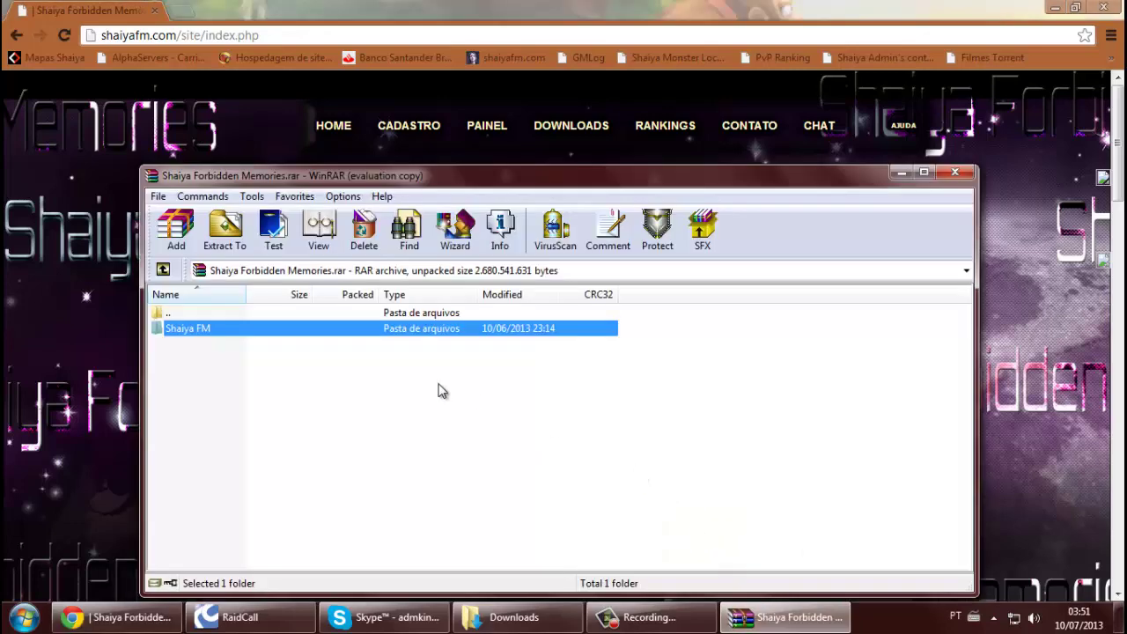
pyautogui.click(964, 173)
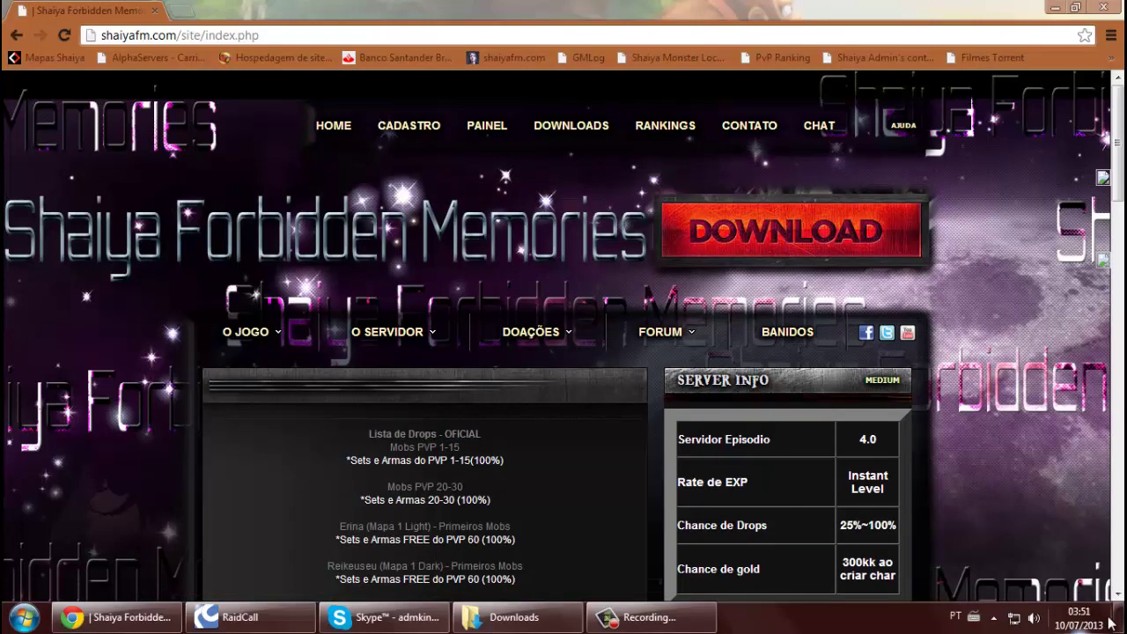
# Move the Shaiya FM folder near the desktop's top, then download the patchShaiyaFM2-0.rar update patch
pyautogui.click(1122, 620)
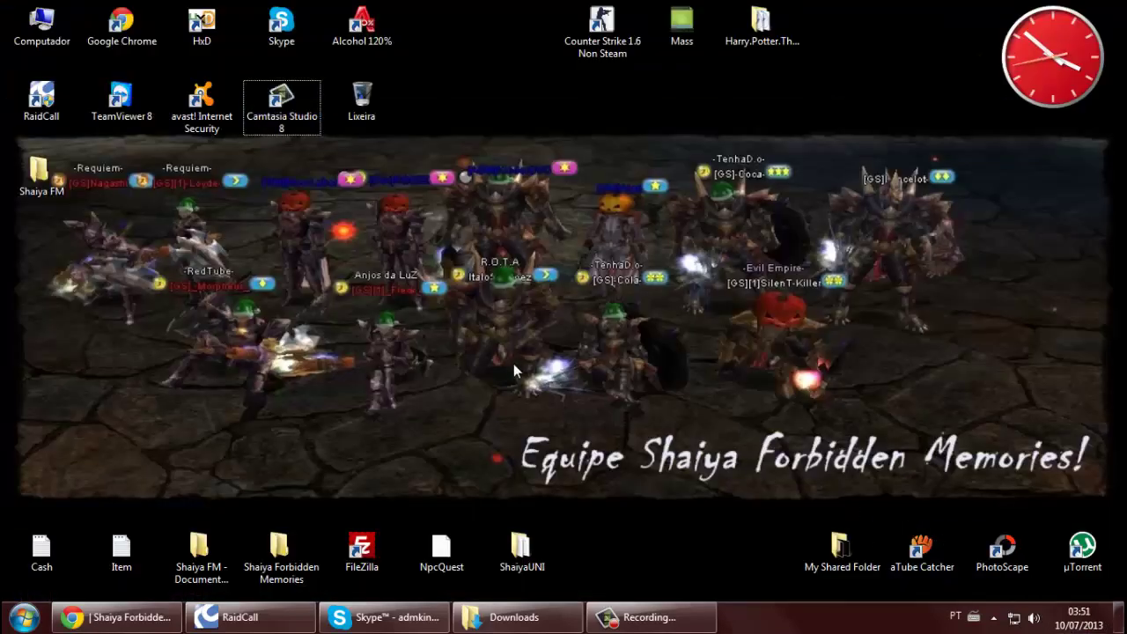
pyautogui.moveTo(74, 174); pyautogui.dragTo(682, 99)
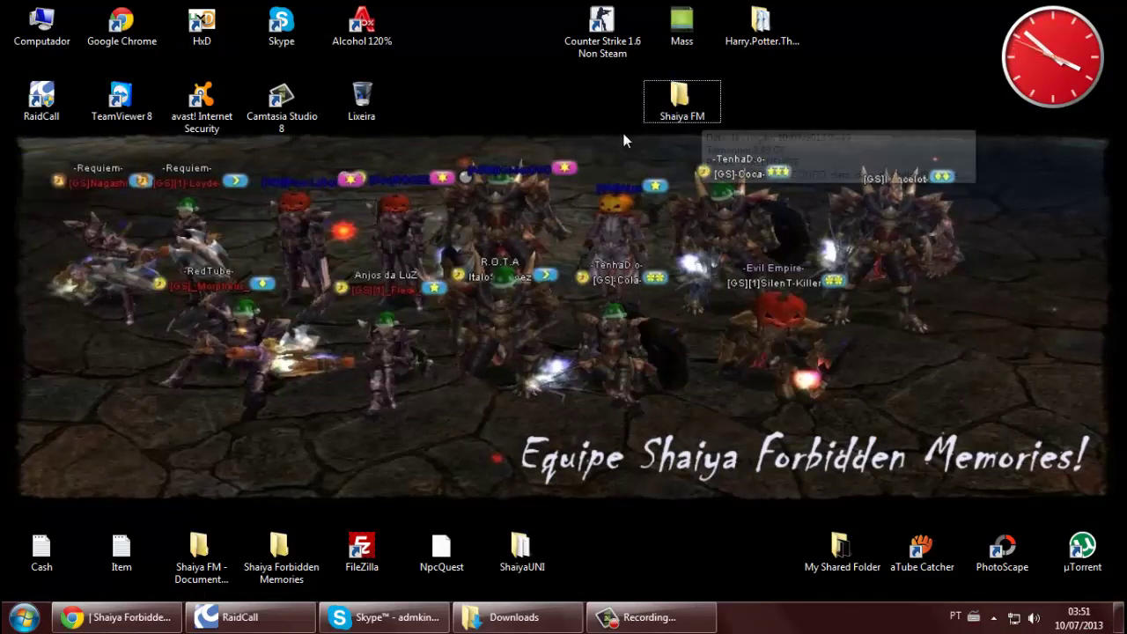
pyautogui.click(99, 615)
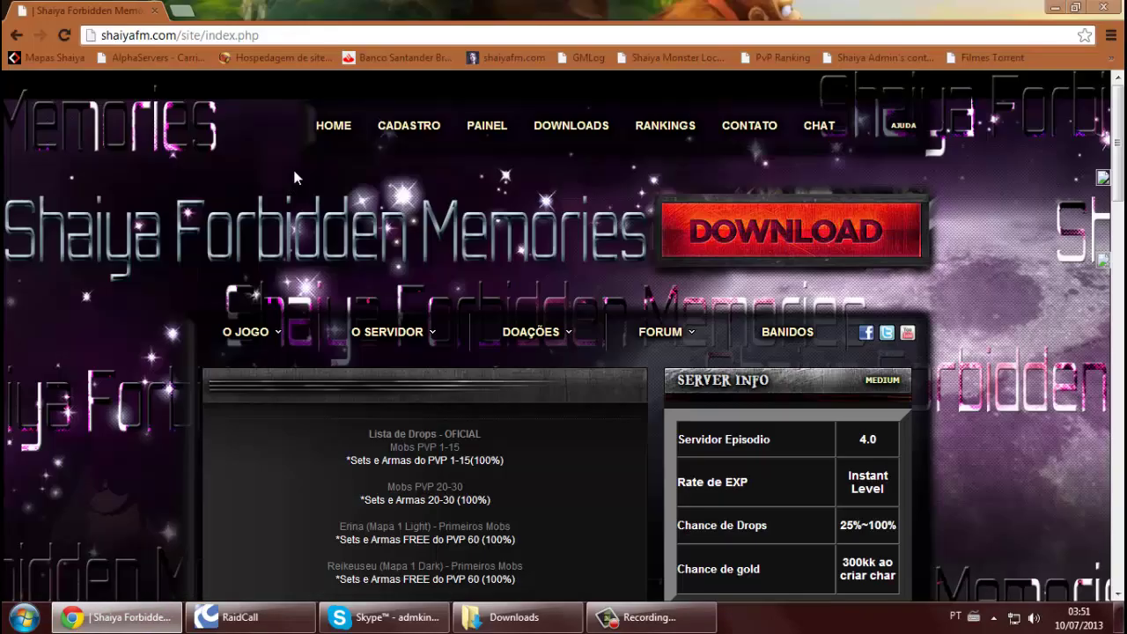
pyautogui.click(568, 128)
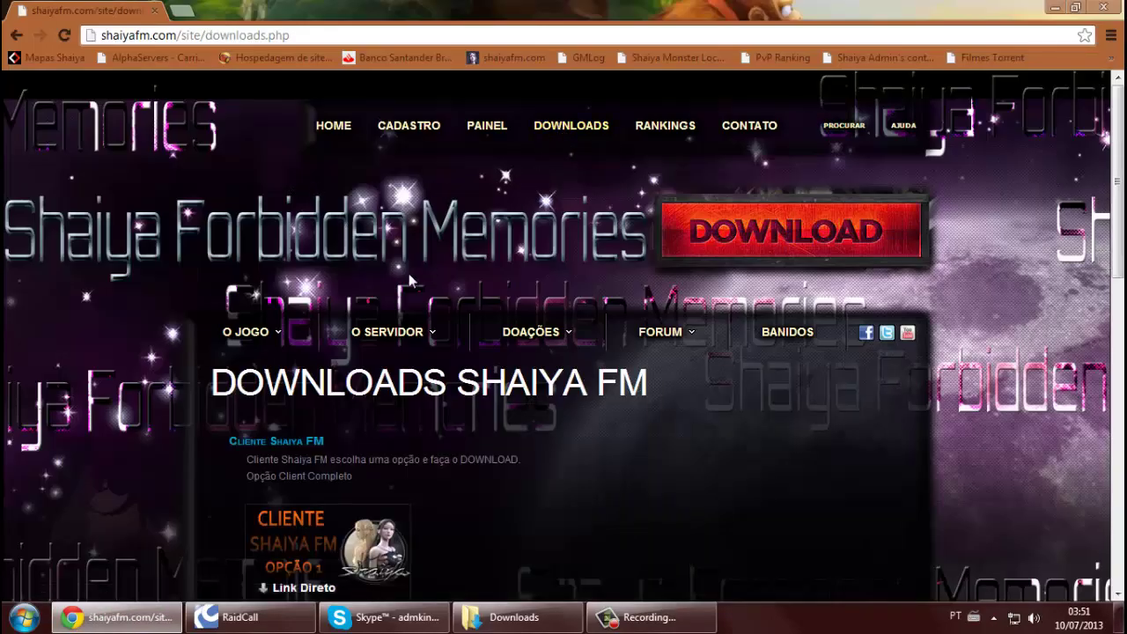
pyautogui.scroll(-4, 98, 346)
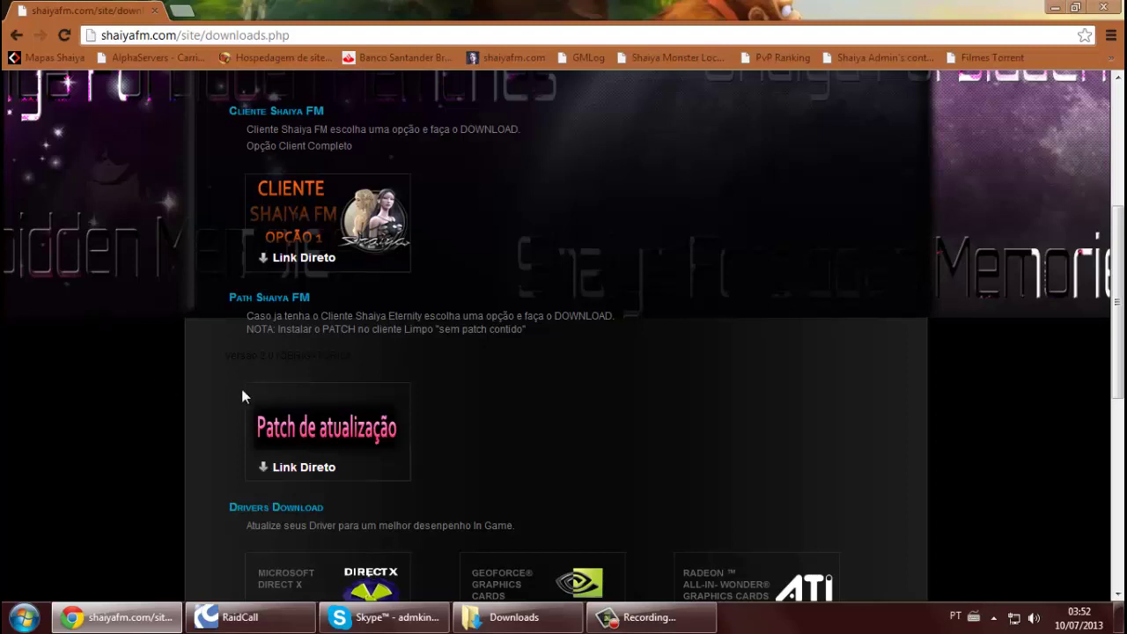
pyautogui.click(322, 428)
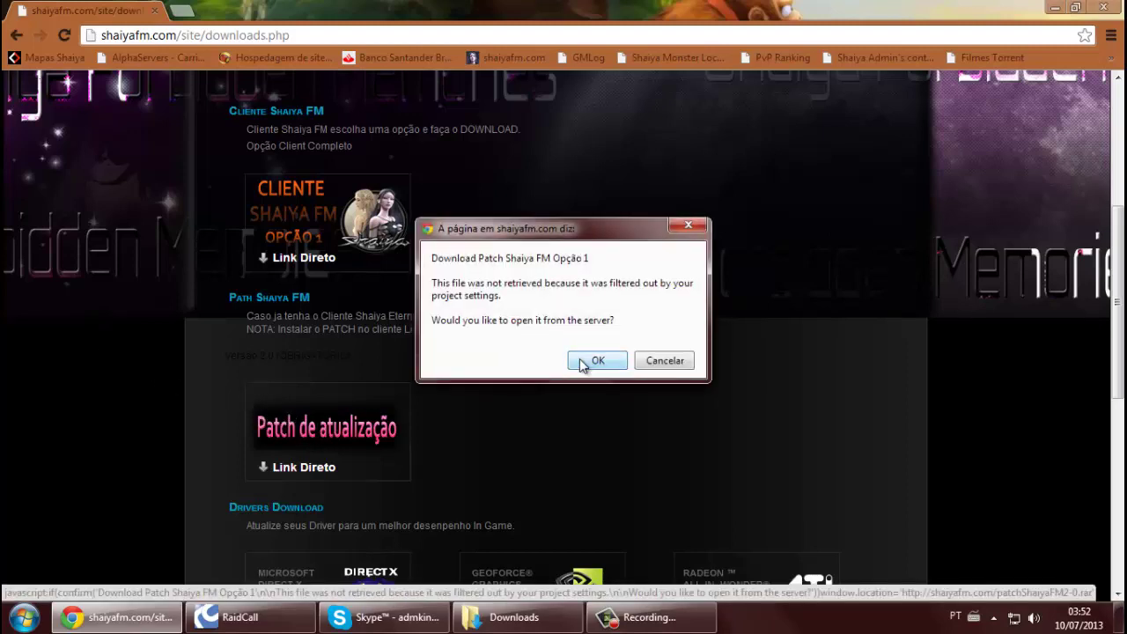
pyautogui.click(584, 360)
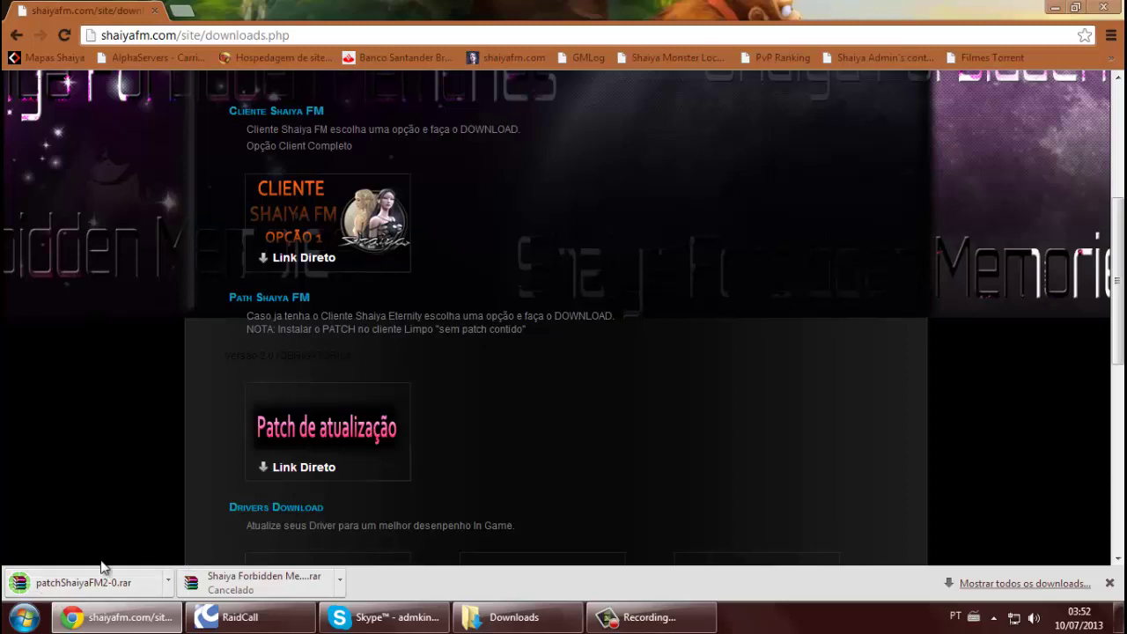
pyautogui.click(483, 615)
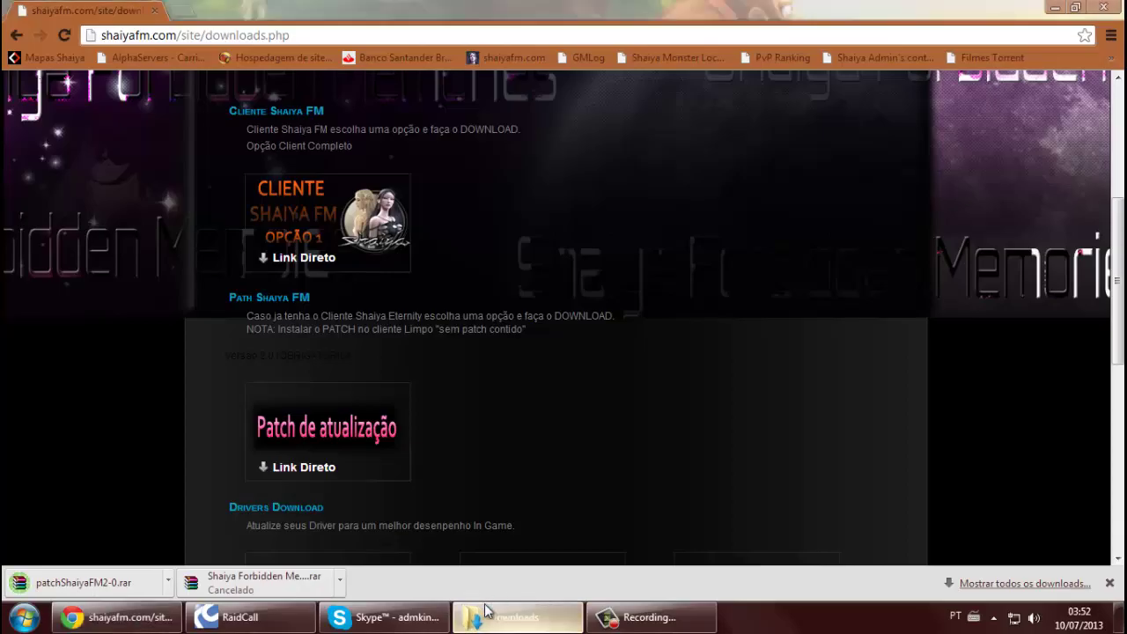
# Extract game.exe, updater.exe and Version.ini from patchShaiyaFM2-0 into the desktop Shaiya FM folder
pyautogui.click(346, 247)
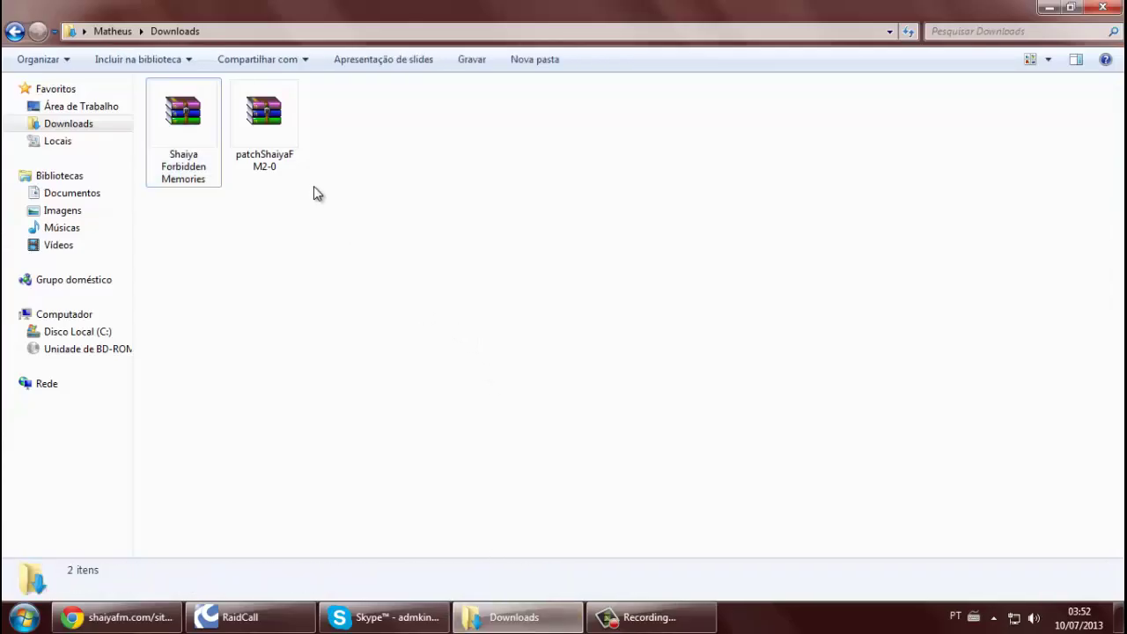
pyautogui.doubleClick(272, 134)
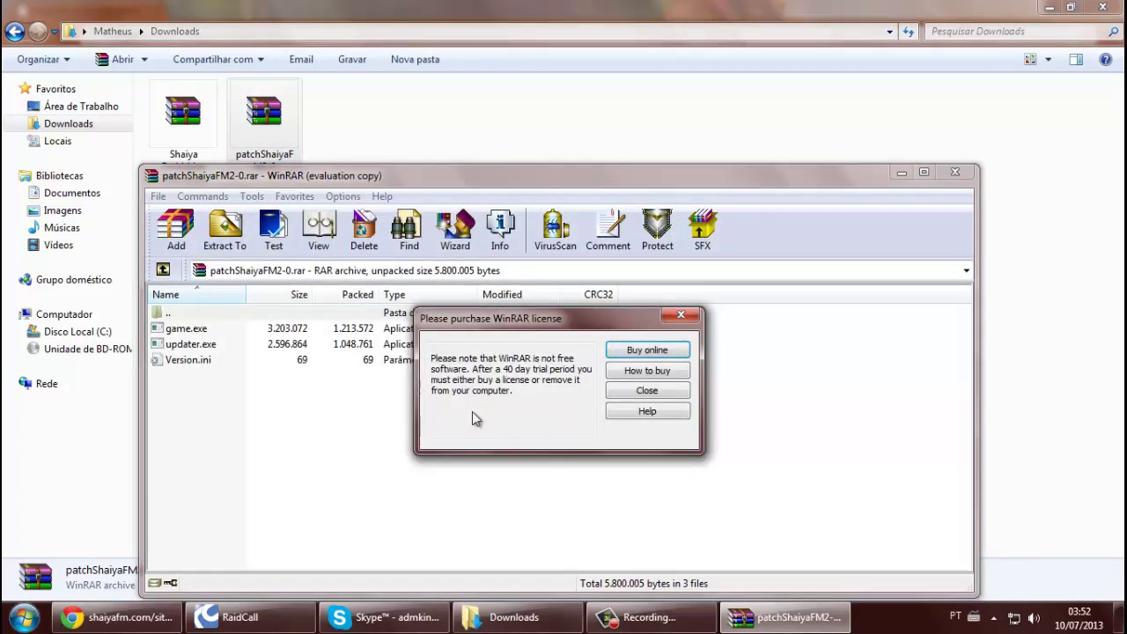
pyautogui.click(631, 393)
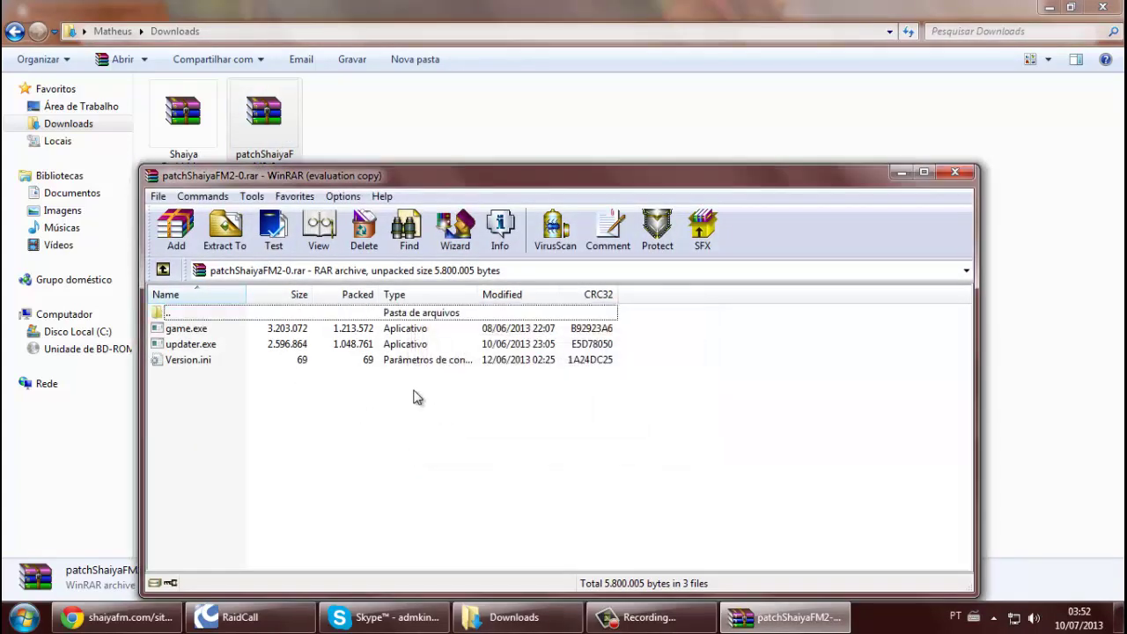
pyautogui.moveTo(407, 388); pyautogui.dragTo(338, 327)
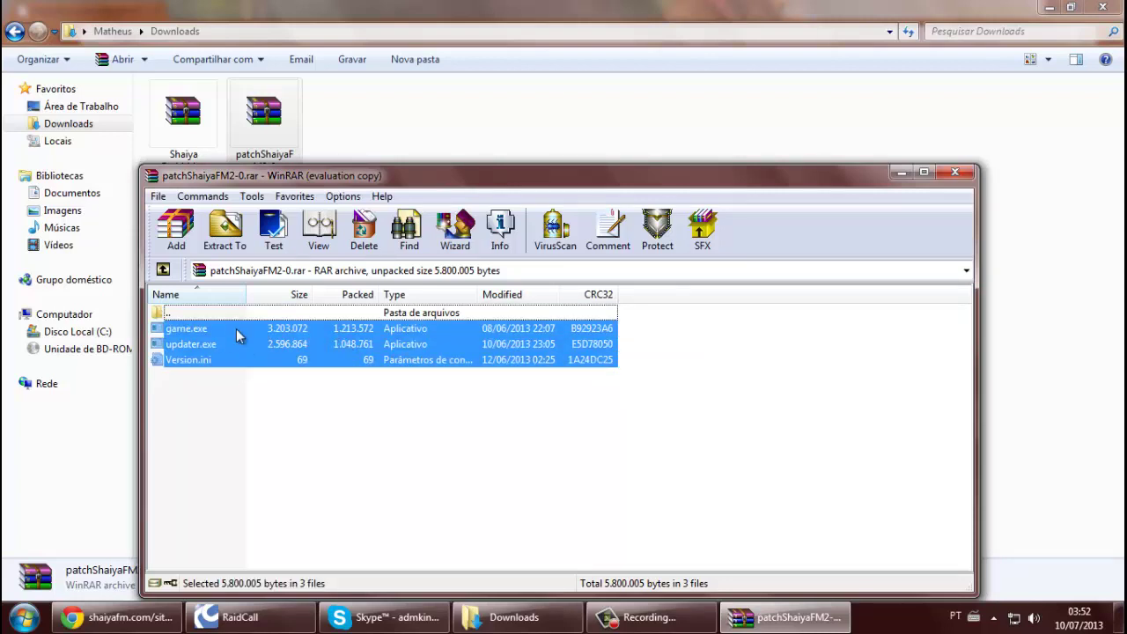
pyautogui.click(227, 230)
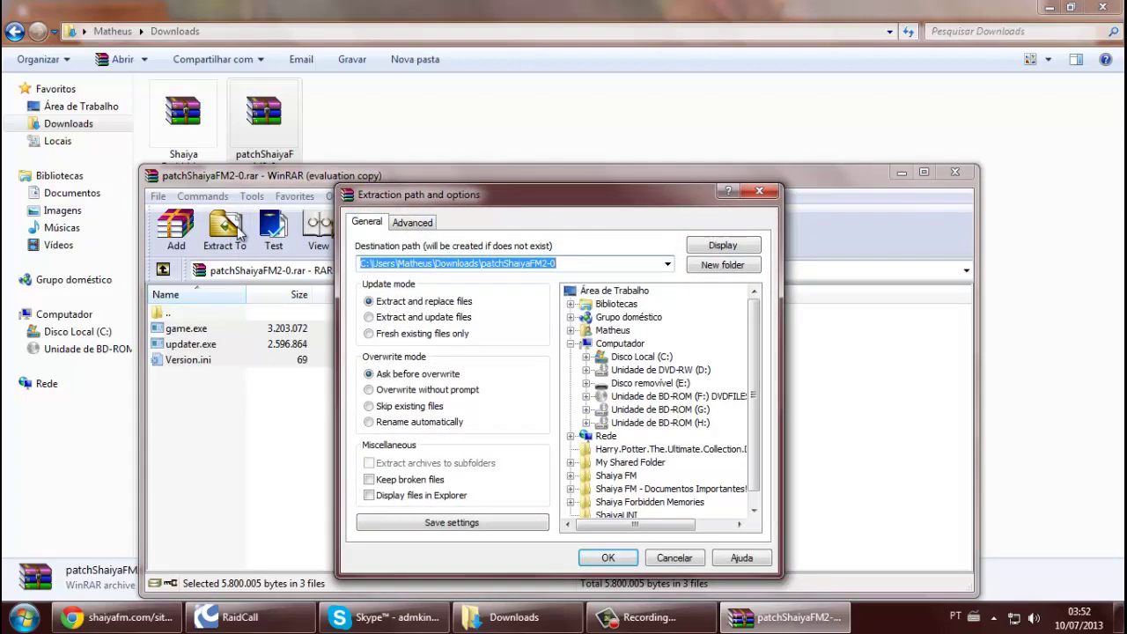
pyautogui.click(619, 476)
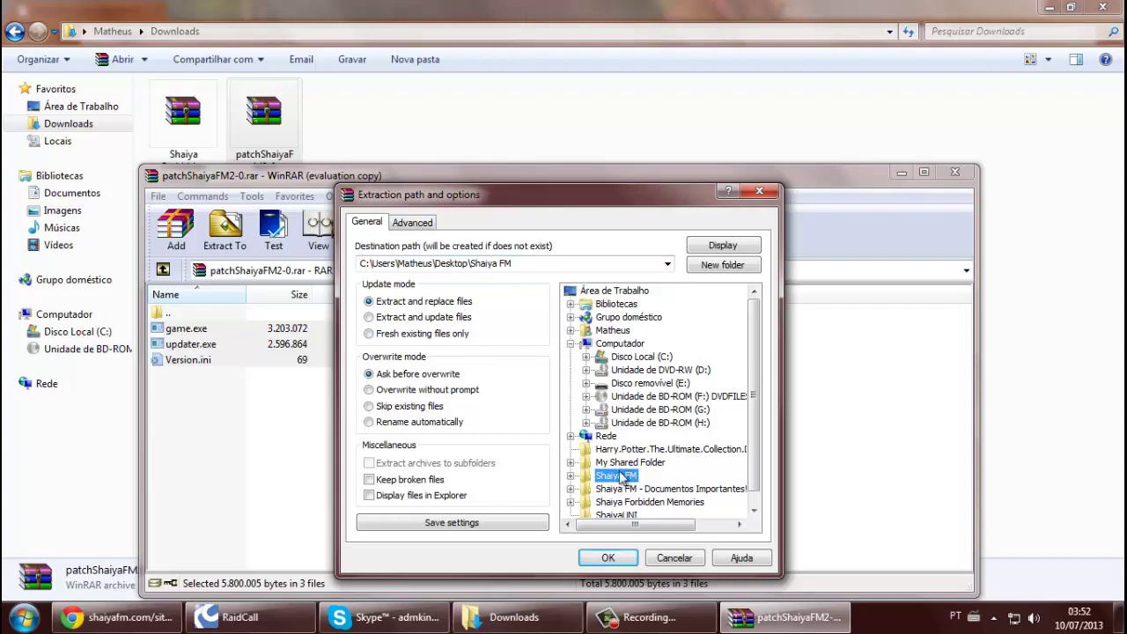
pyautogui.click(596, 557)
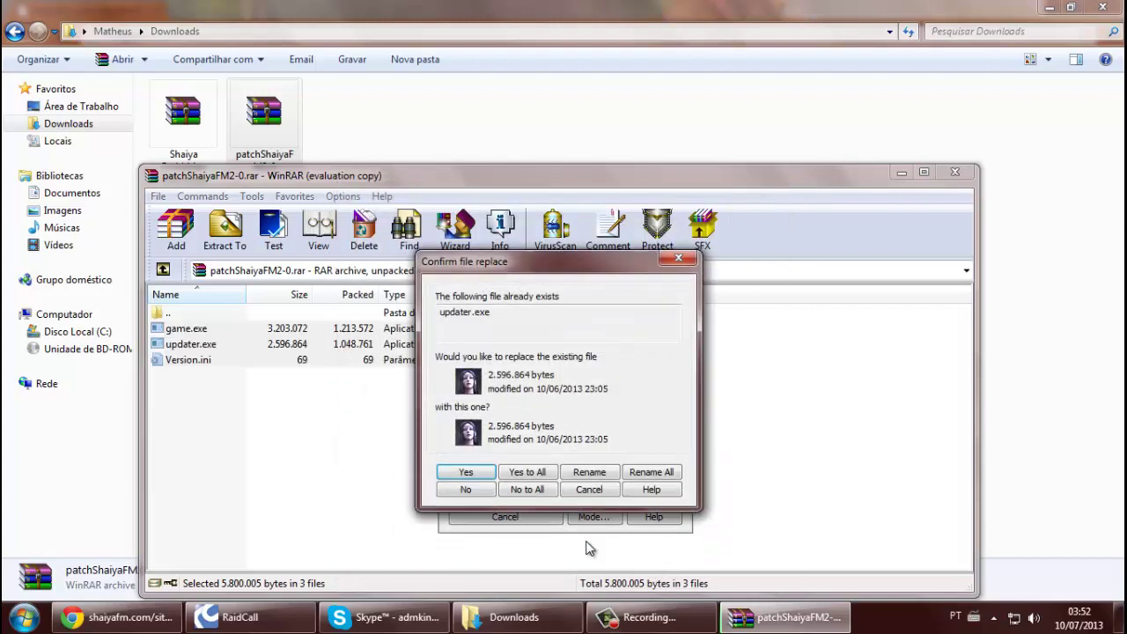
# Confirm replacing all three existing files, then close the patch archive
pyautogui.click(468, 476)
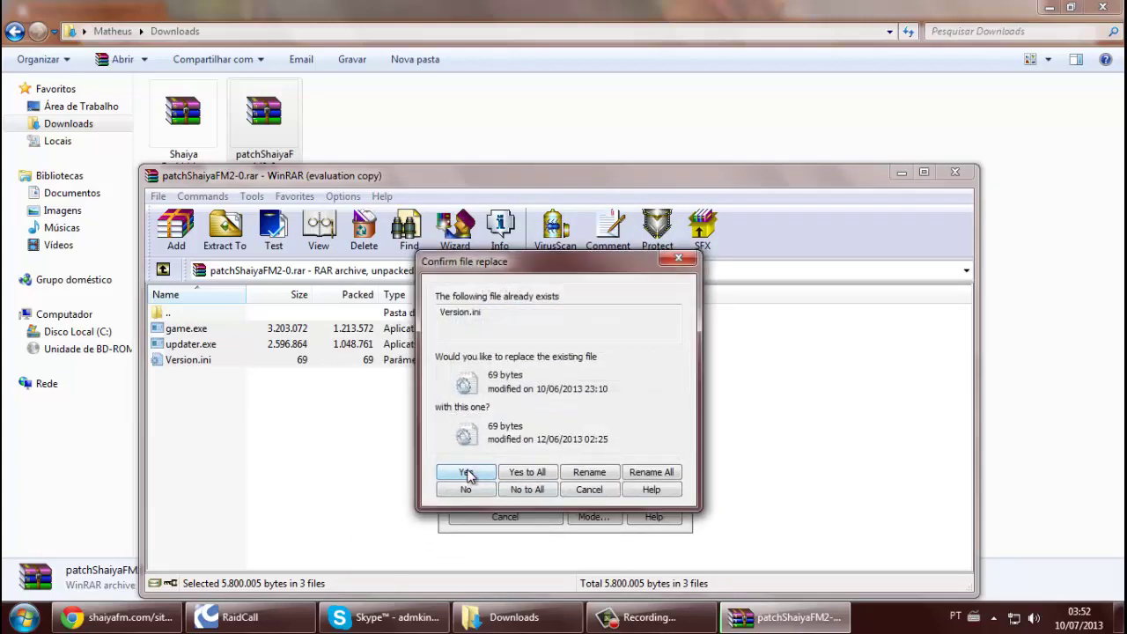
pyautogui.click(467, 475)
pyautogui.click(468, 475)
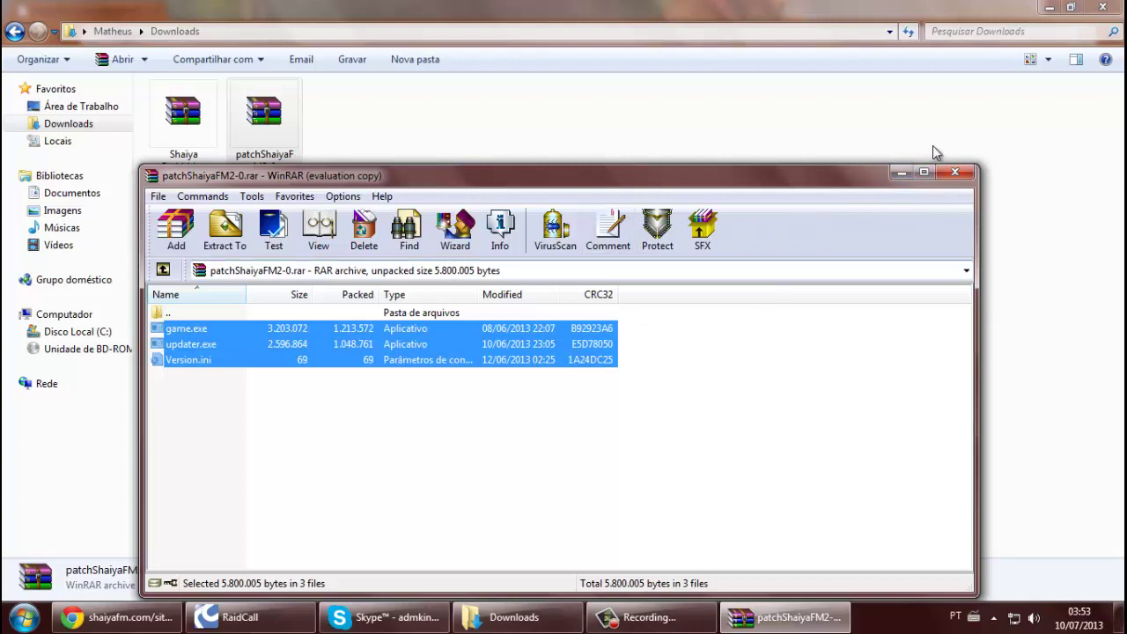
pyautogui.click(954, 172)
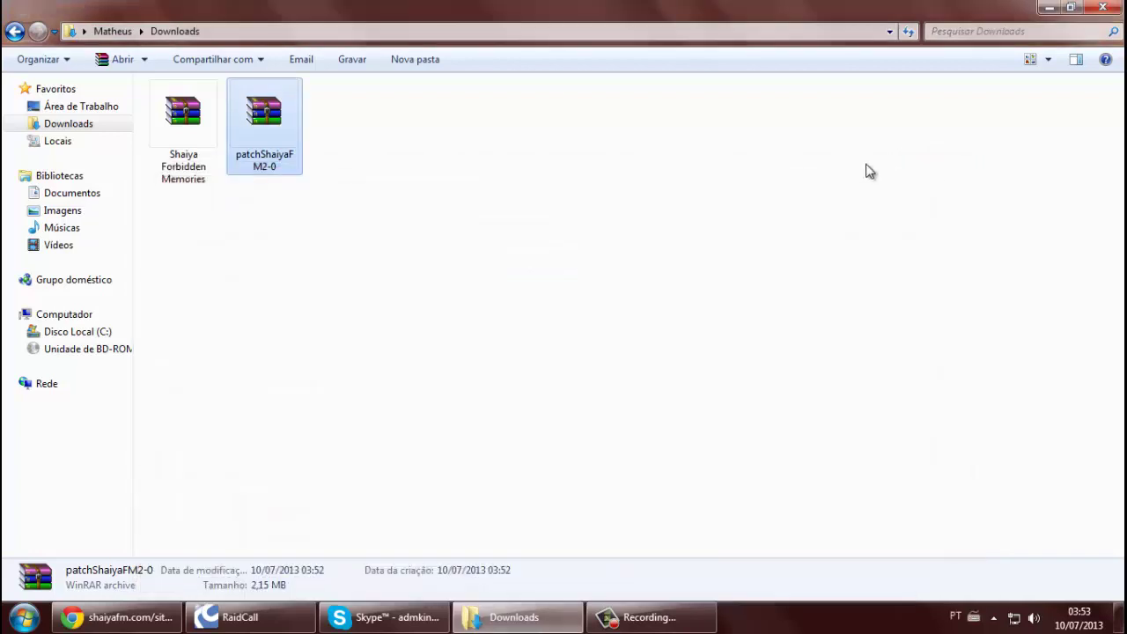
# Close Explorer and Chrome, then run the updater from the Shaiya FM folder until it completes
pyautogui.click(1101, 9)
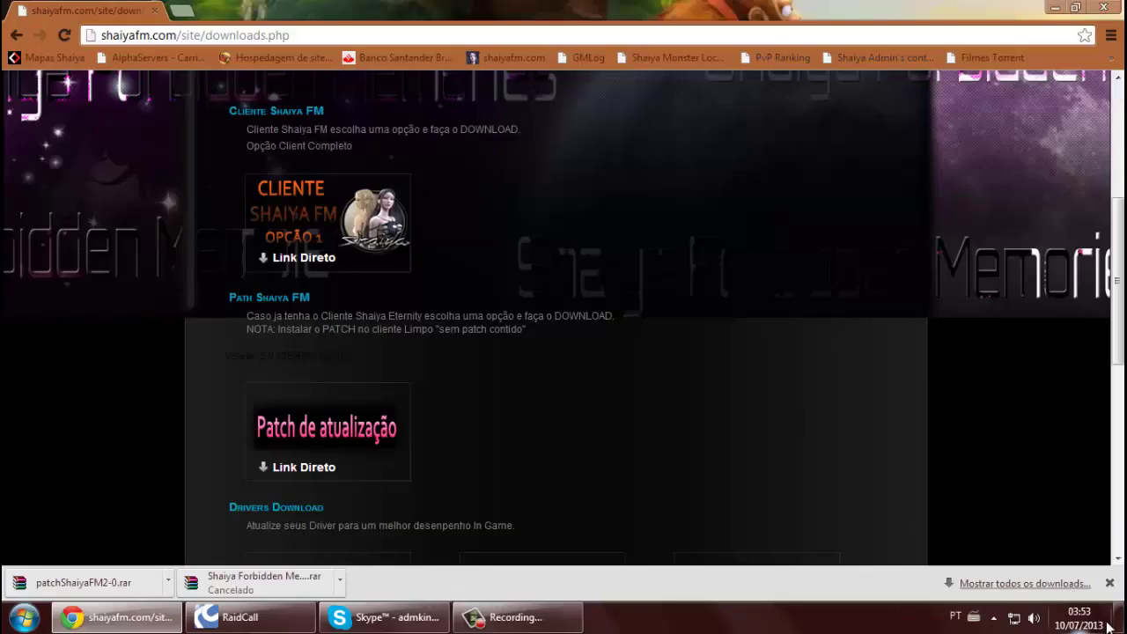
pyautogui.click(1104, 7)
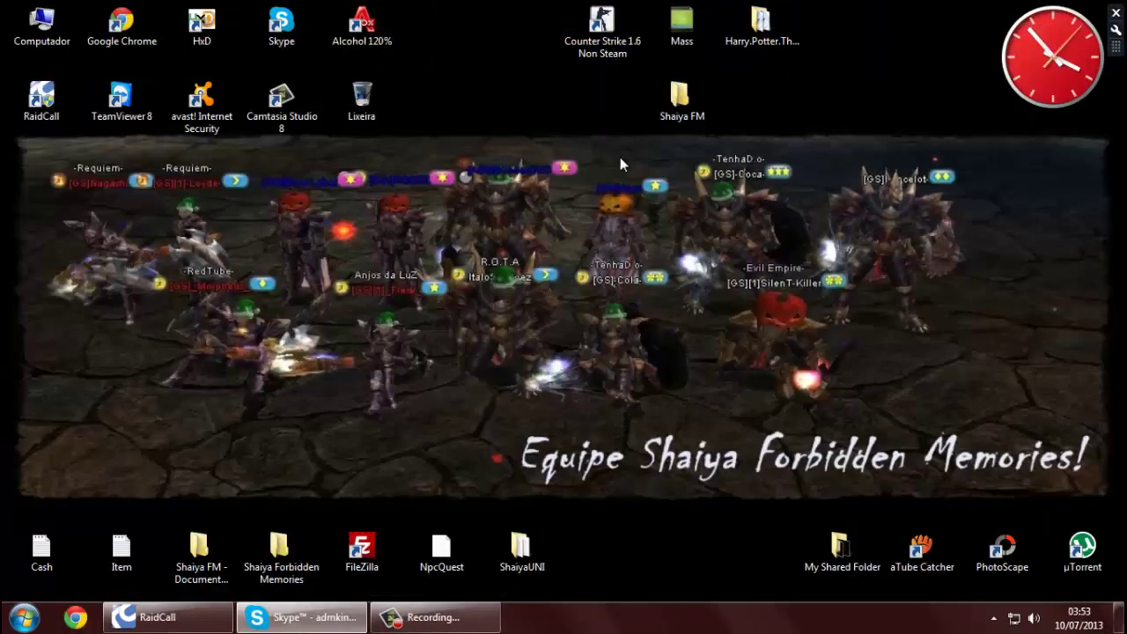
pyautogui.doubleClick(666, 113)
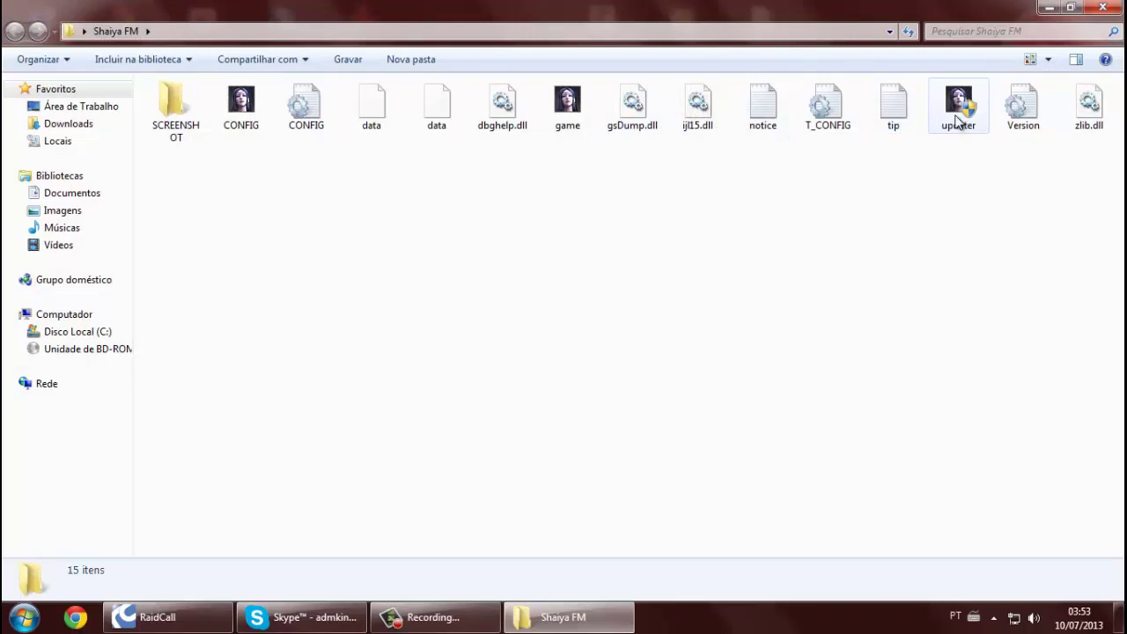
pyautogui.click(958, 121)
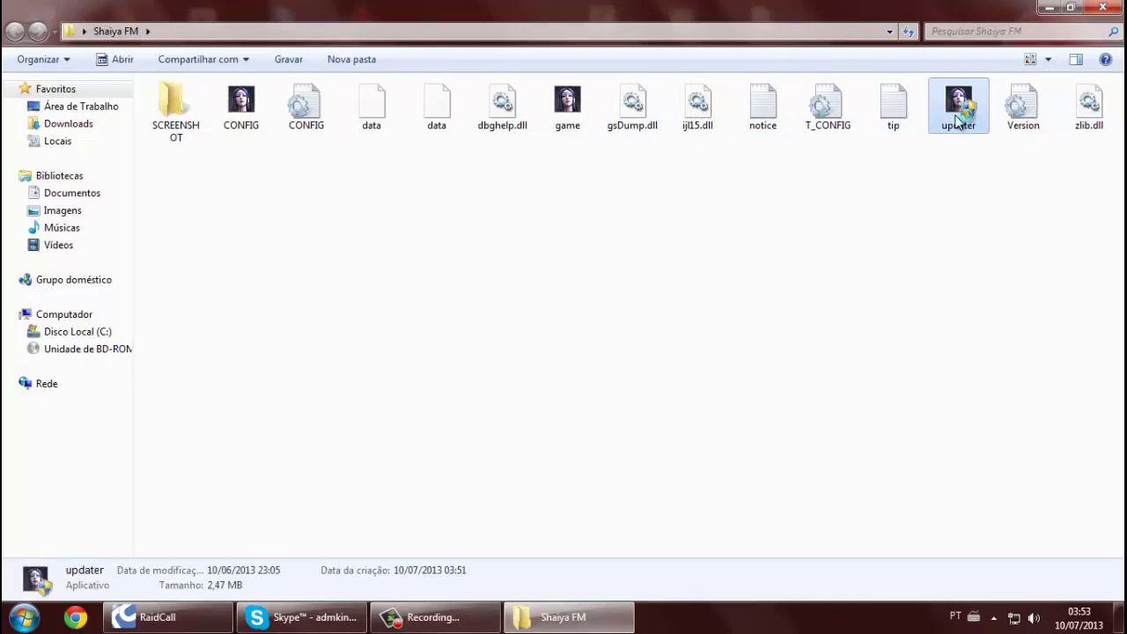
pyautogui.doubleClick(959, 121)
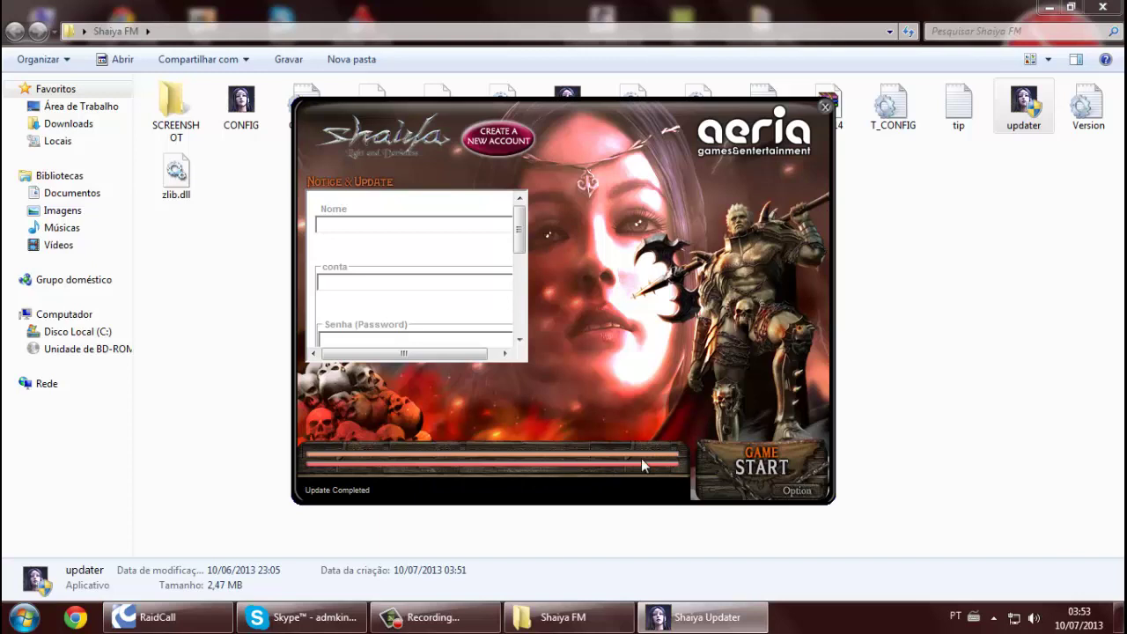
# Start Shaiya from the launcher and maximize the game window to fill the screen
pyautogui.click(774, 468)
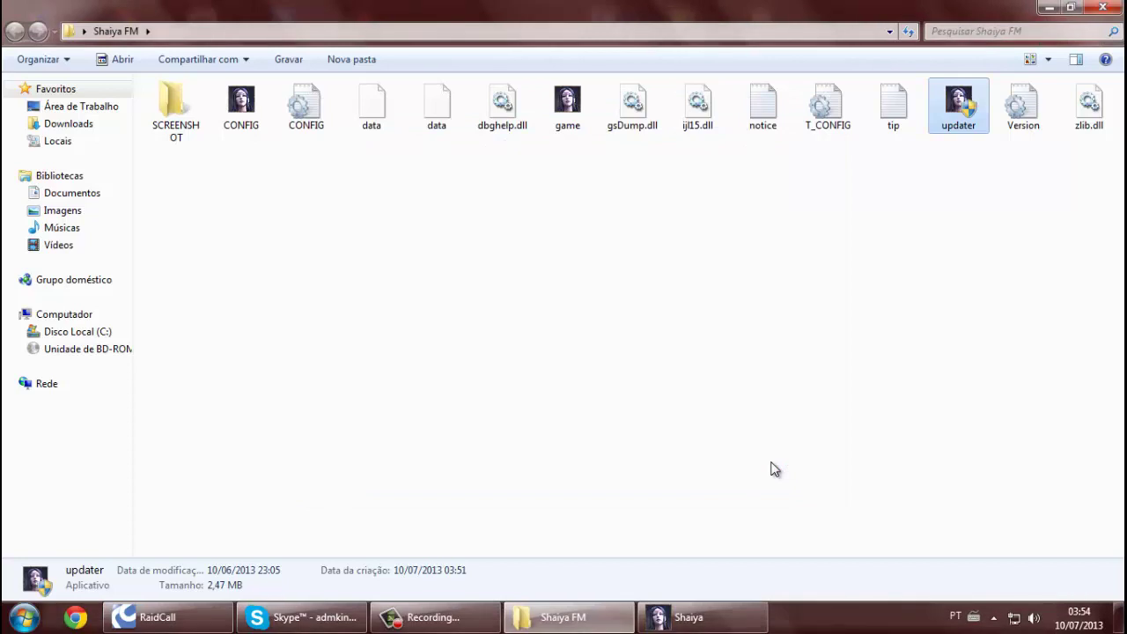
pyautogui.click(676, 627)
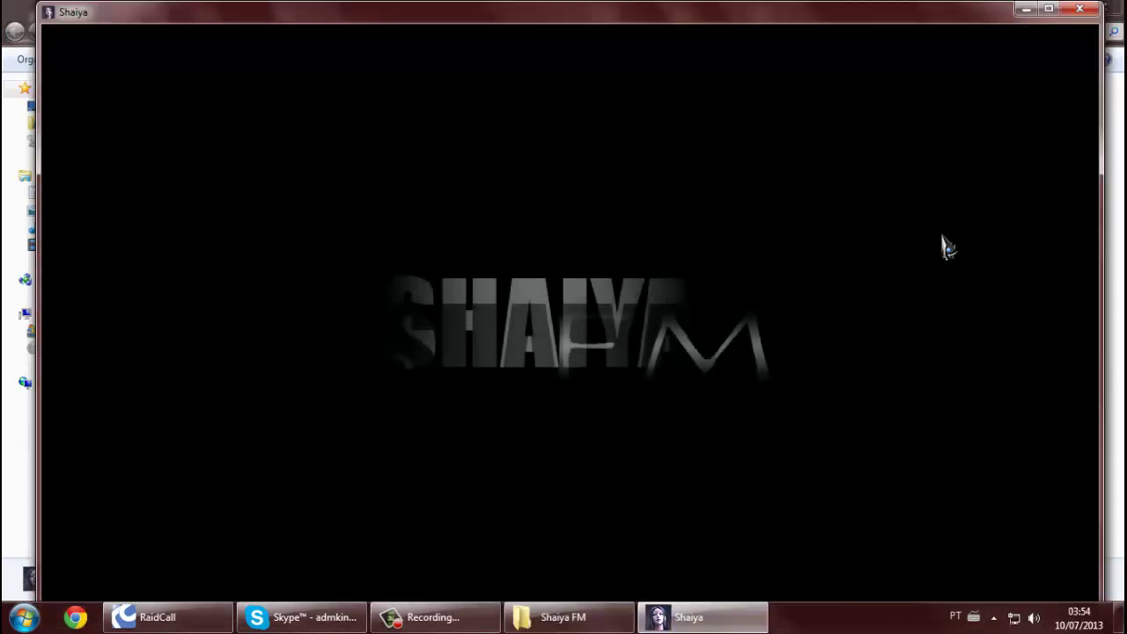
pyautogui.click(1049, 9)
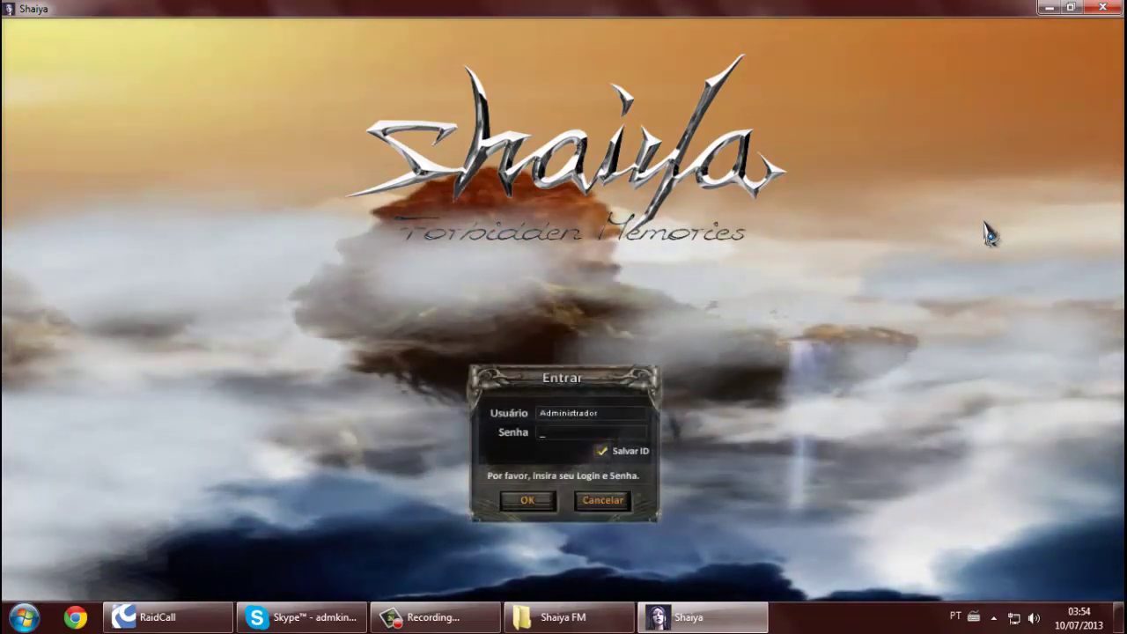
# Log in with the test account, re-entering the password after the error, and choose server 1.Shaiya FM
pyautogui.write('este123')
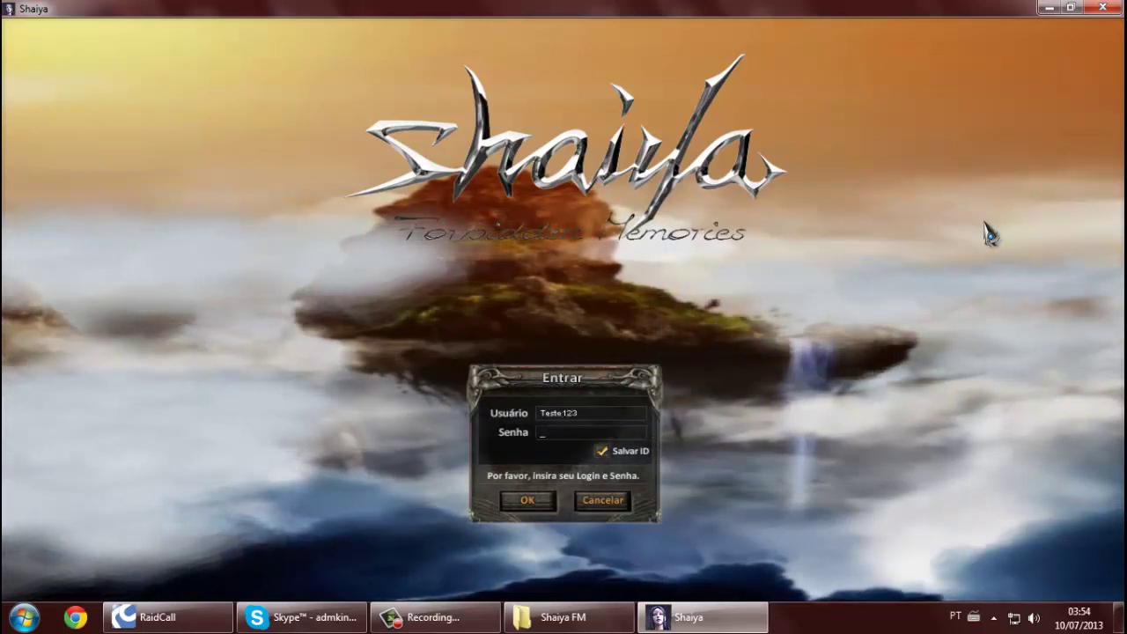
pyautogui.write('******')
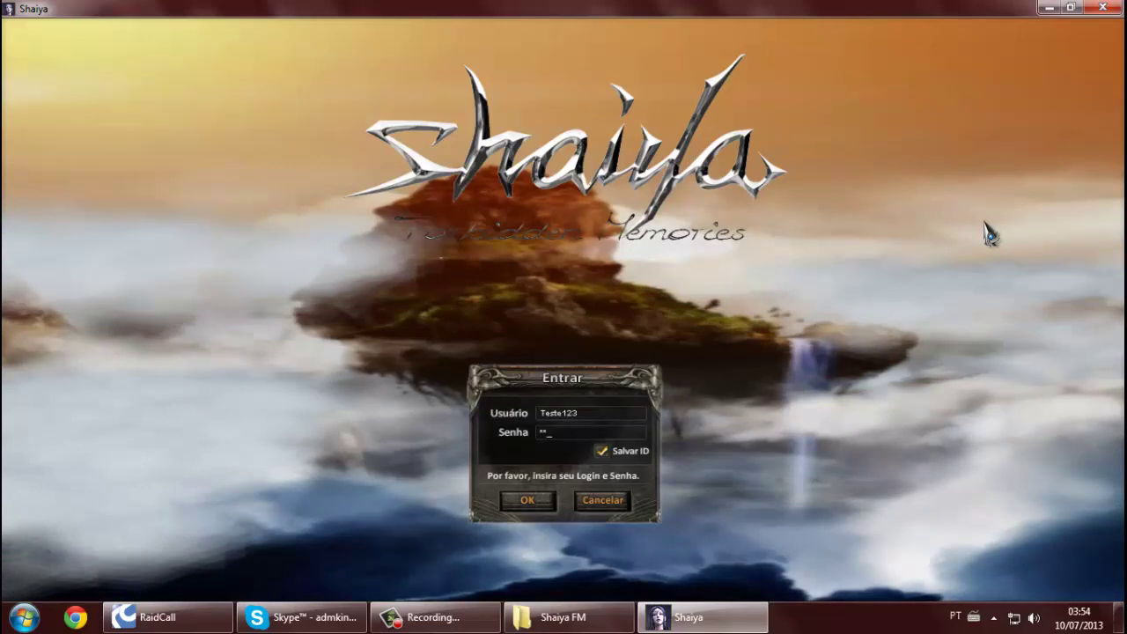
pyautogui.press('Return')
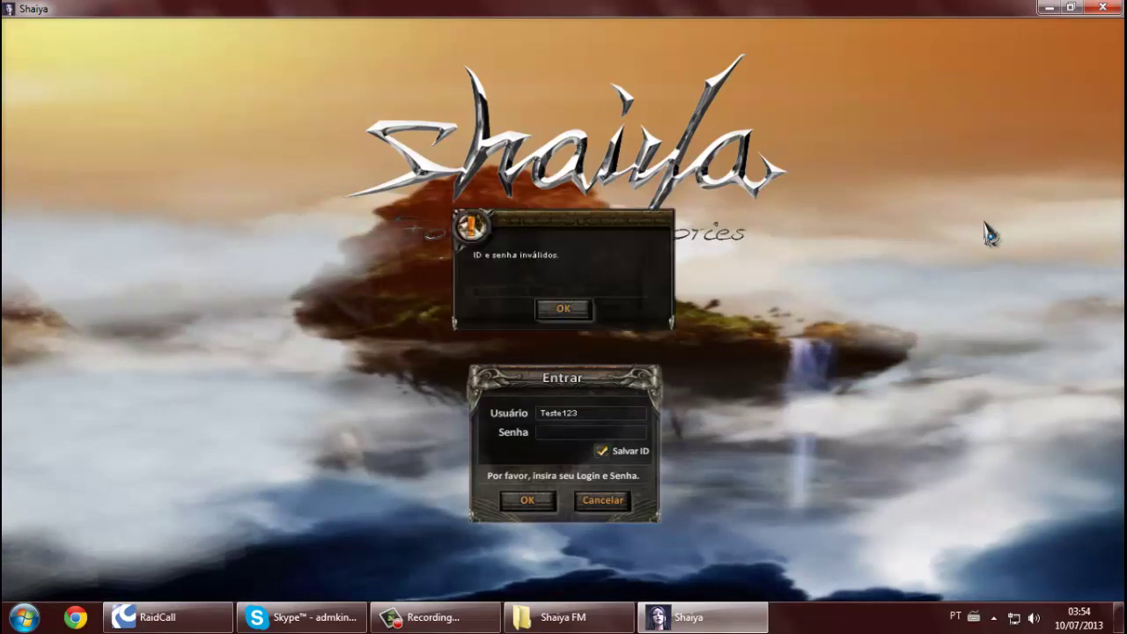
pyautogui.click(572, 312)
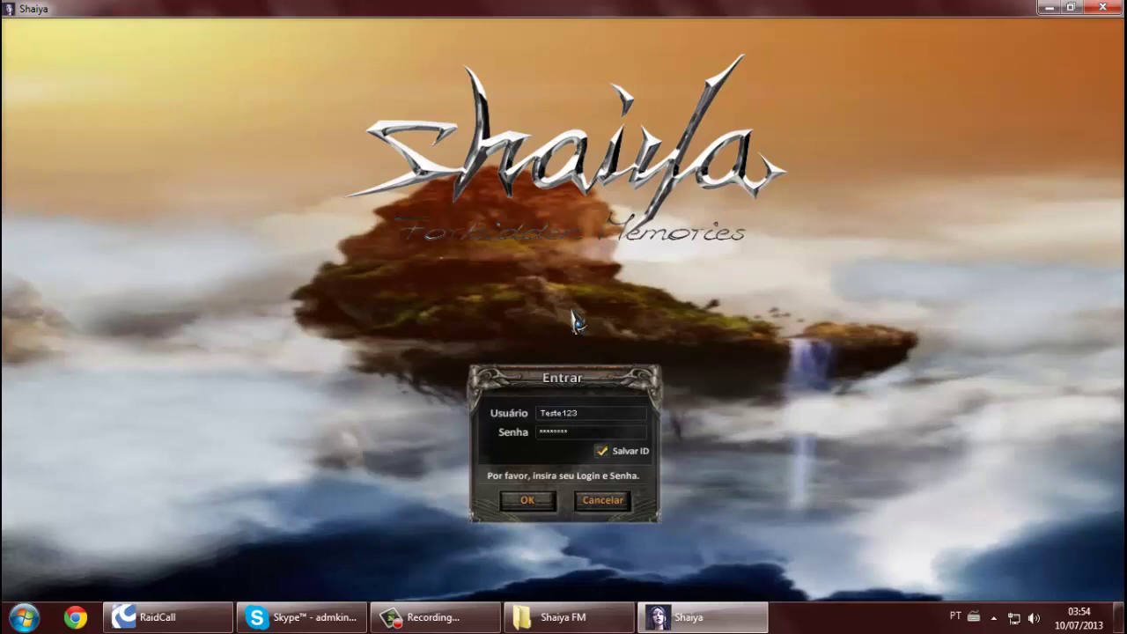
pyautogui.press('Return')
pyautogui.click(525, 285)
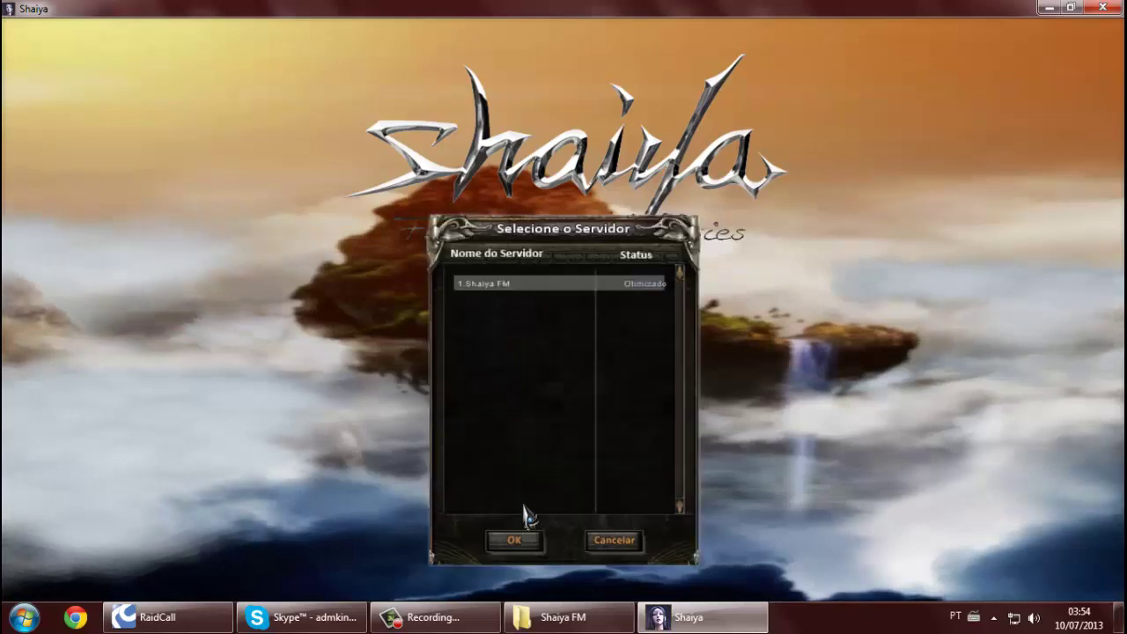
pyautogui.press('Return')
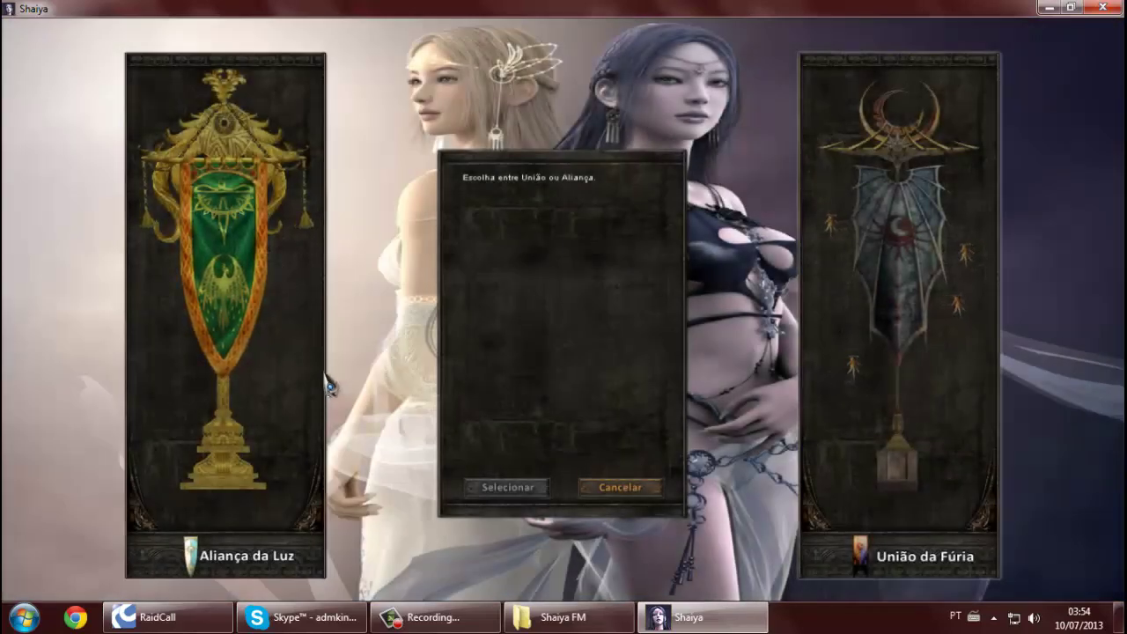
# Join the União da Fúria faction and accept both confirmations
pyautogui.click(863, 269)
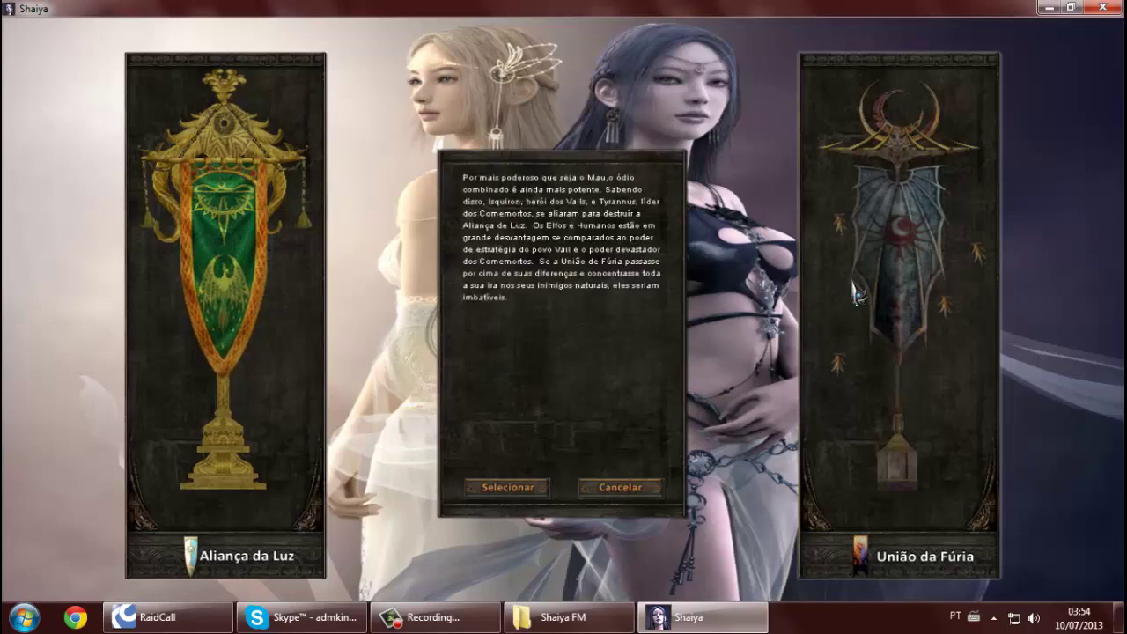
pyautogui.click(513, 489)
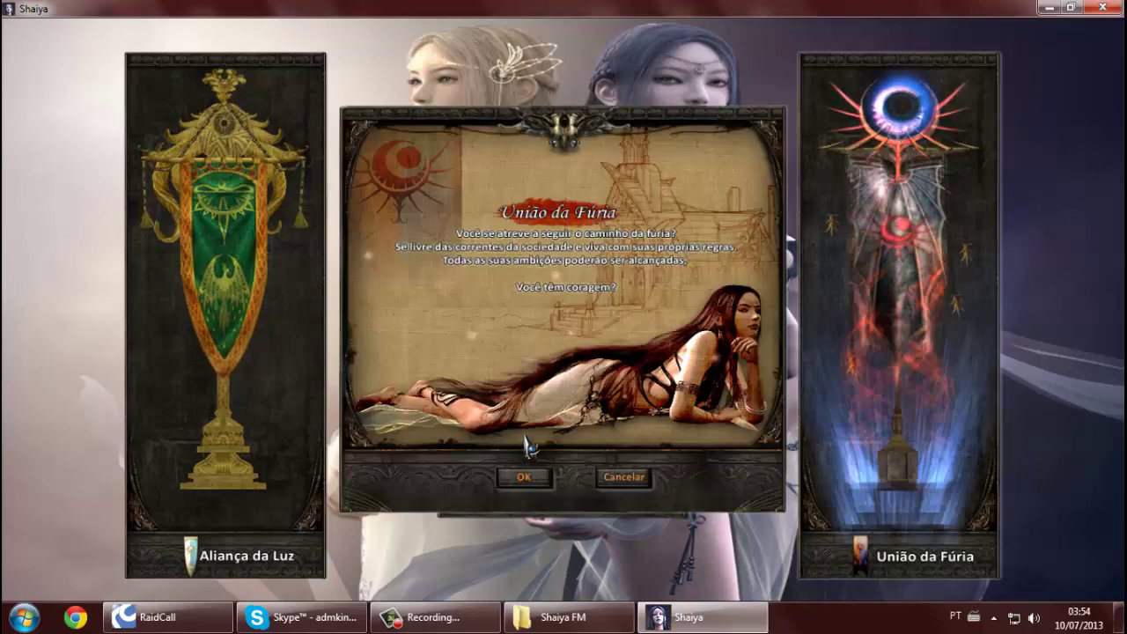
pyautogui.click(533, 473)
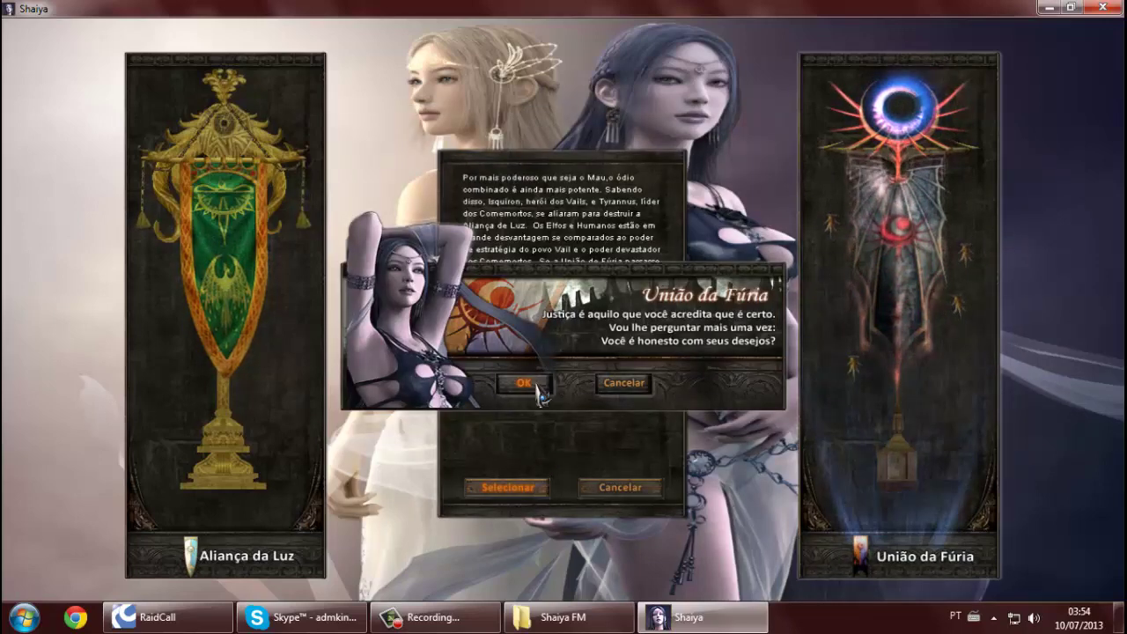
pyautogui.click(529, 385)
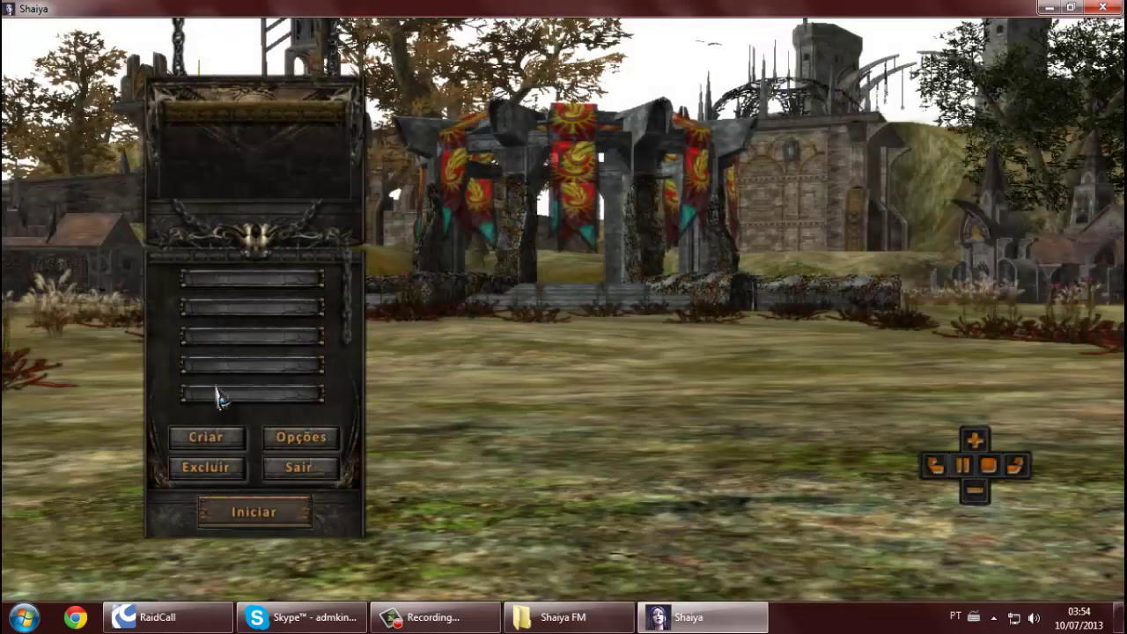
# Create male Nordein Guerreiro '1234' in Difícil mode, then select it and enter the game
pyautogui.click(206, 437)
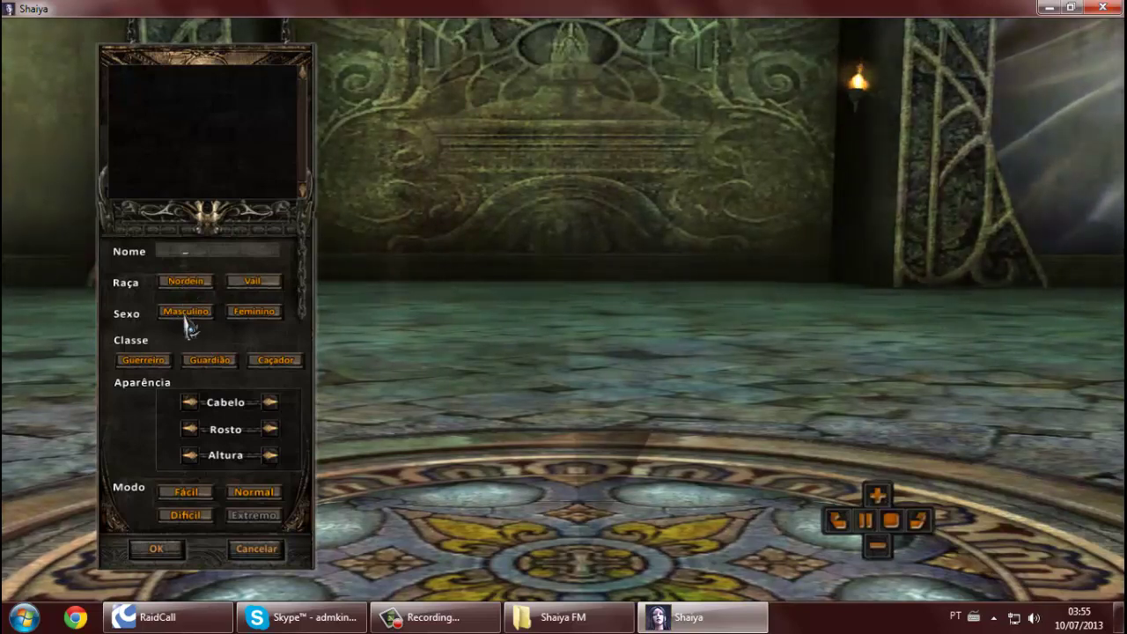
pyautogui.click(185, 284)
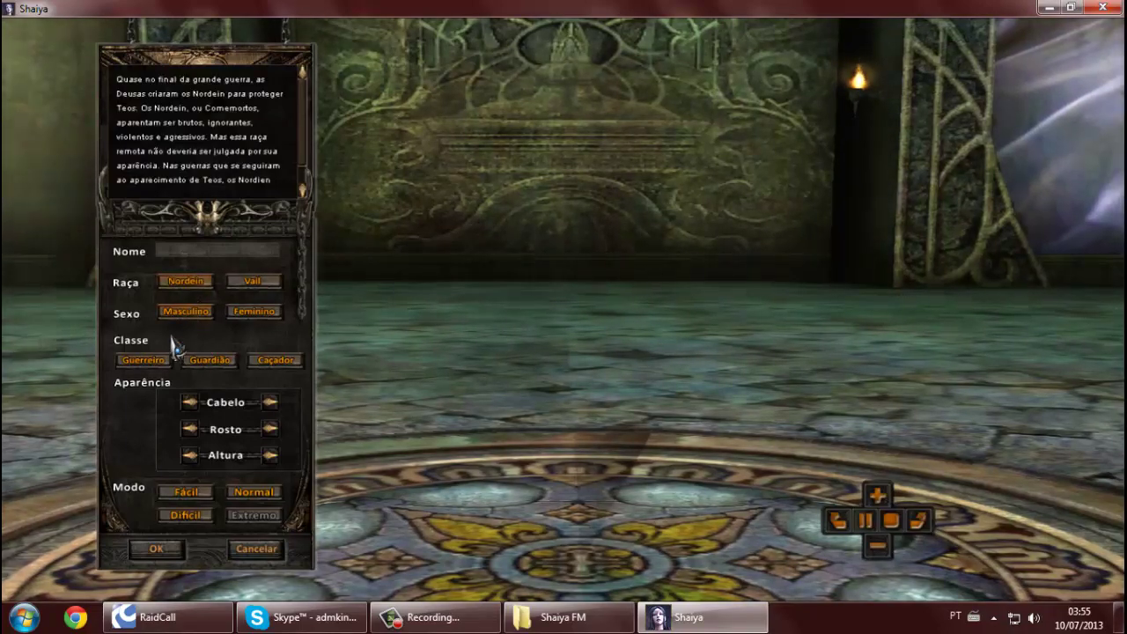
pyautogui.click(158, 361)
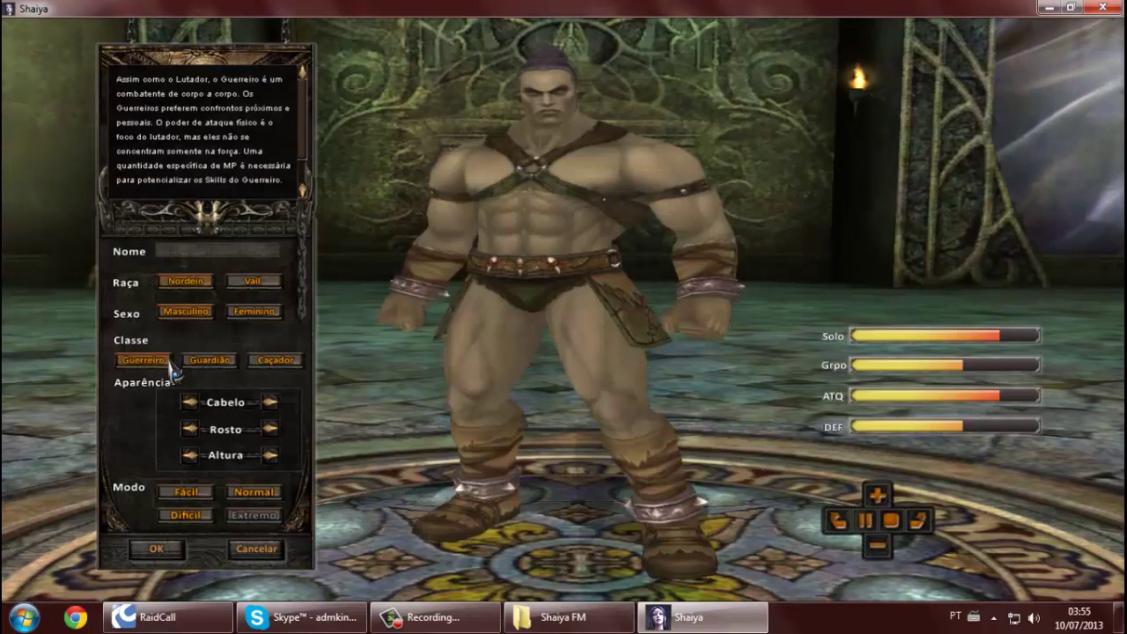
pyautogui.click(273, 460)
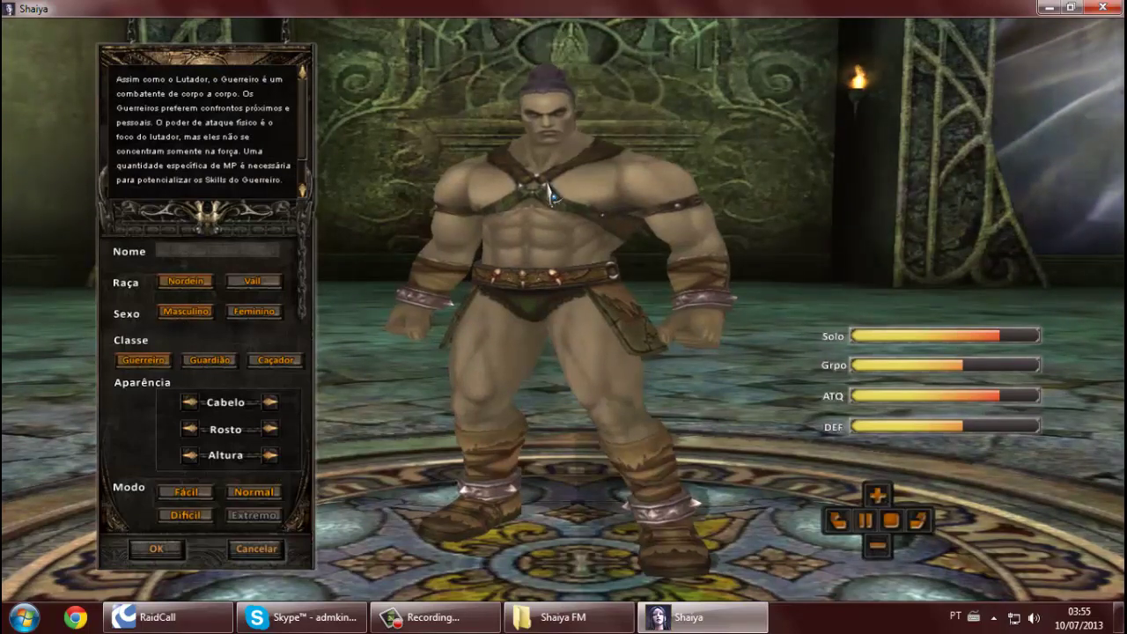
pyautogui.click(226, 250)
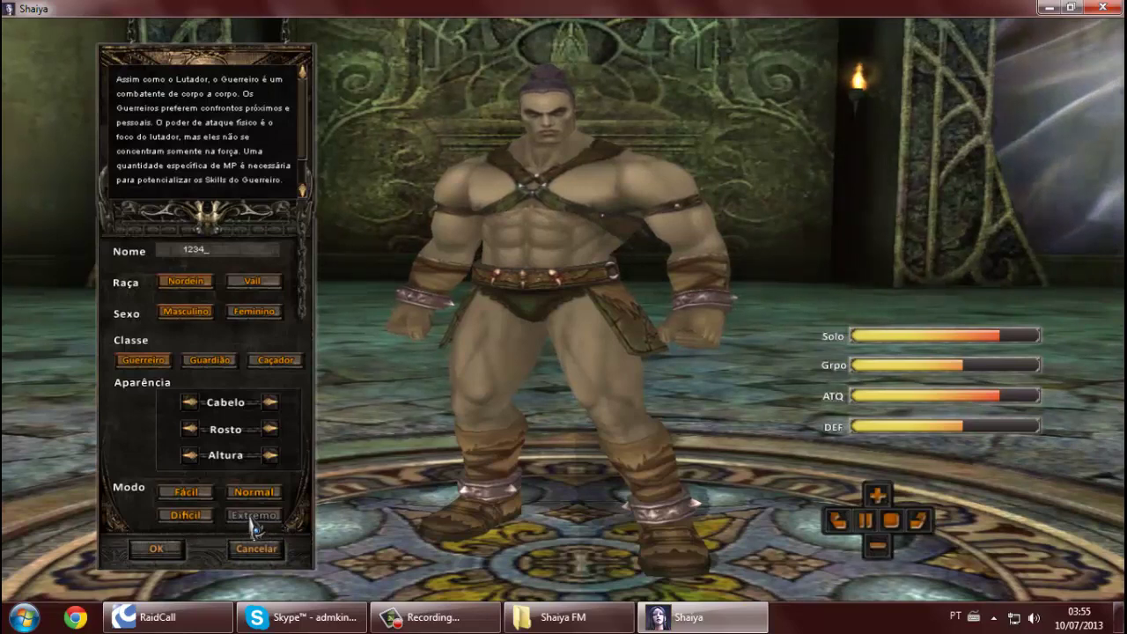
pyautogui.click(186, 514)
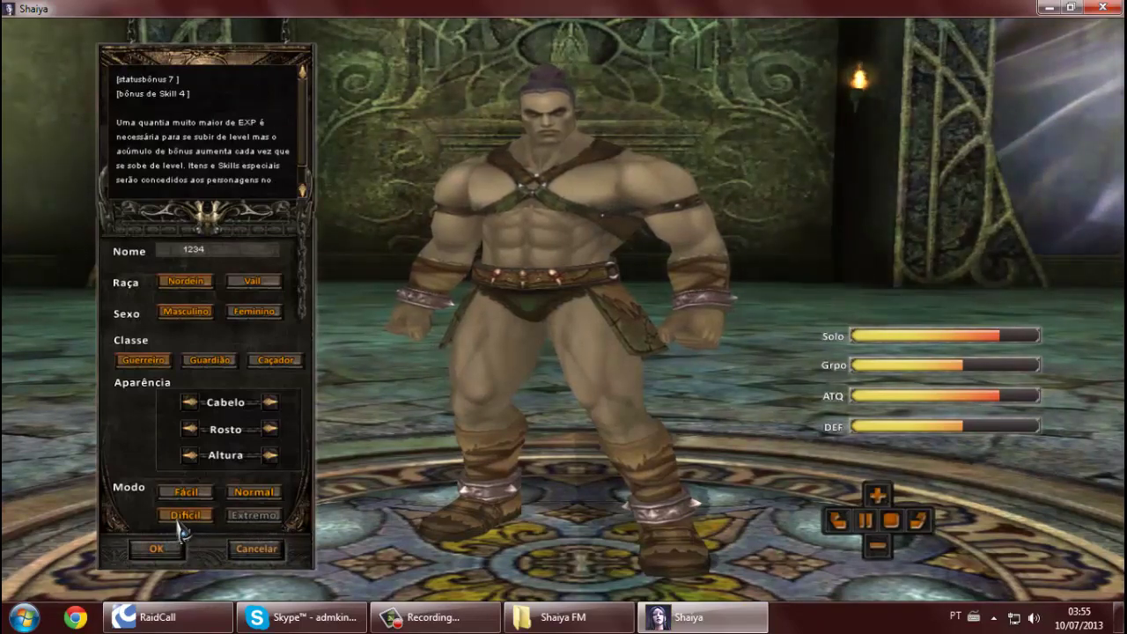
pyautogui.click(157, 548)
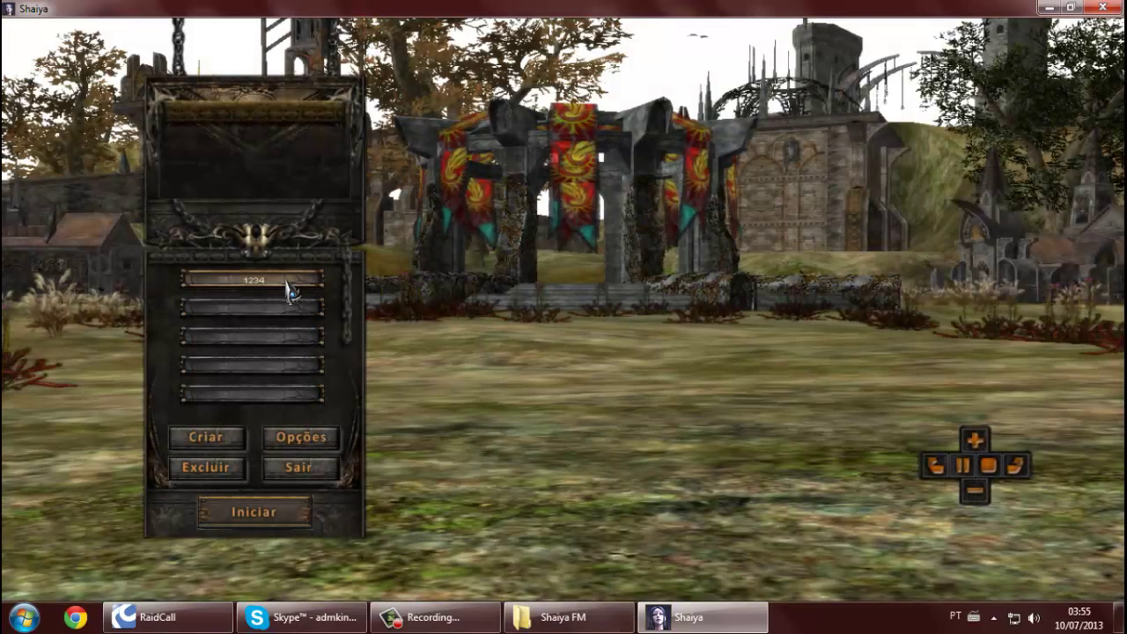
pyautogui.click(291, 295)
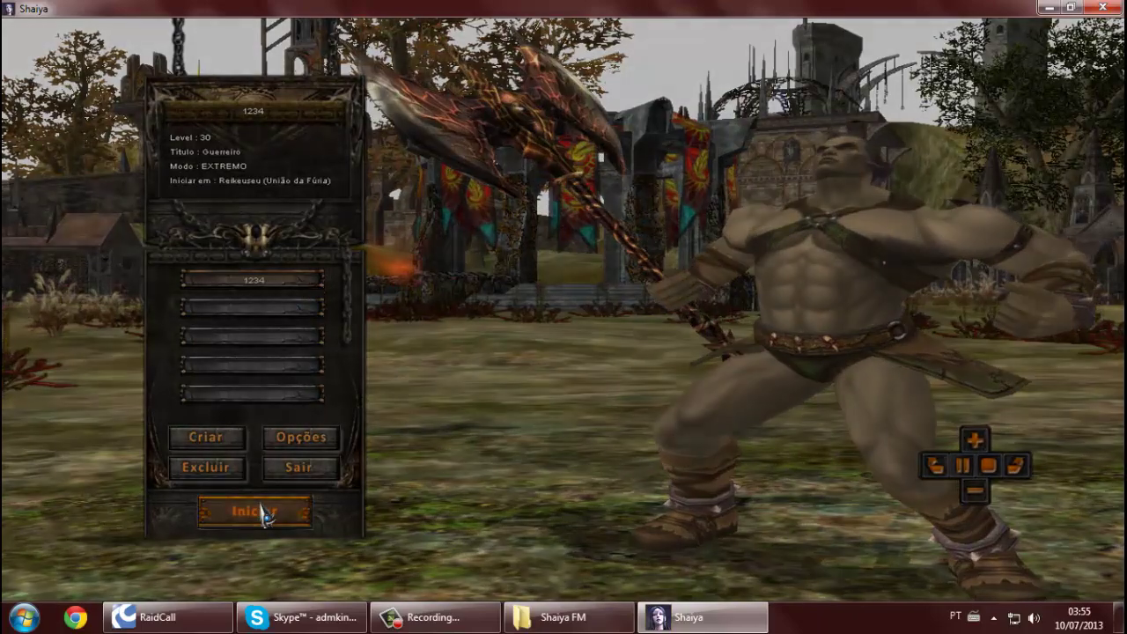
pyautogui.click(264, 514)
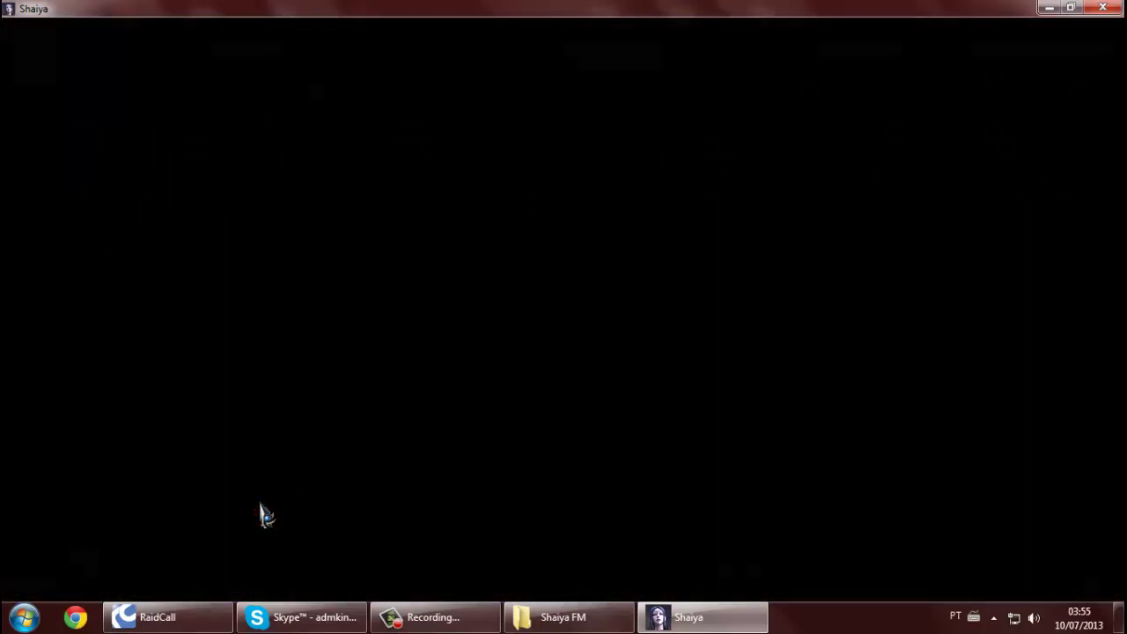